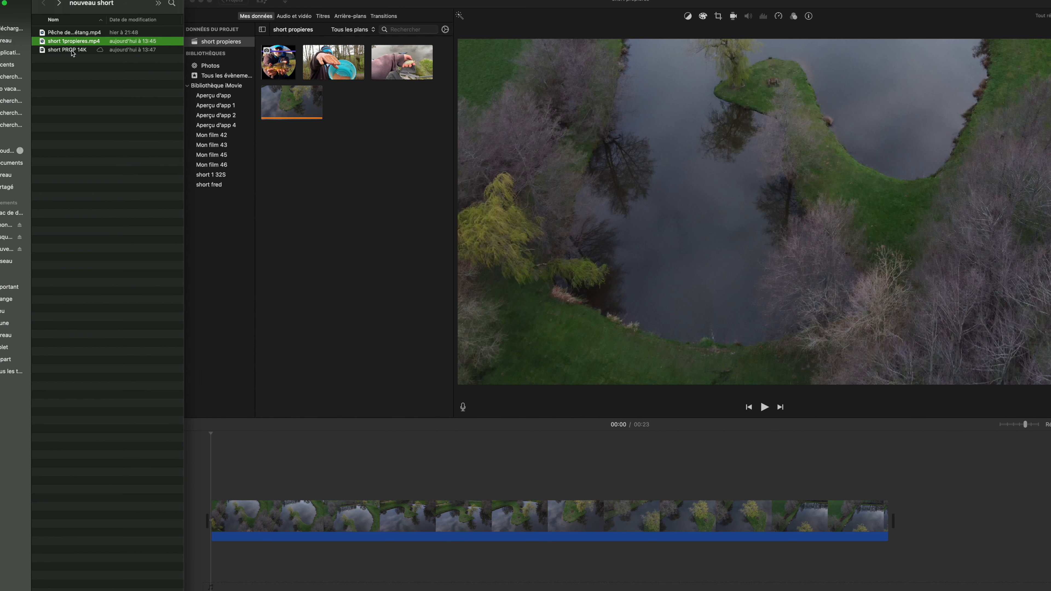
Import short PROP 14K from the nouveau short folder into the project media and replace the timeline's drone clip with it.
{"action": "left_click_drag", "start_coordinate": [72, 54], "coordinate": [391, 204]}
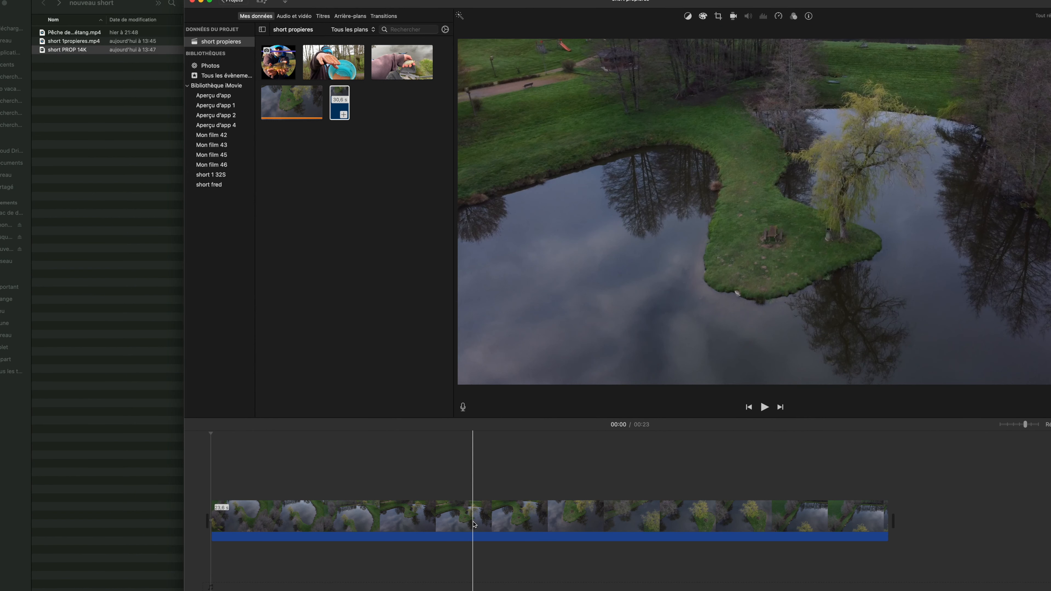
{"action": "left_click", "coordinate": [462, 517]}
{"action": "key", "text": "Delete"}
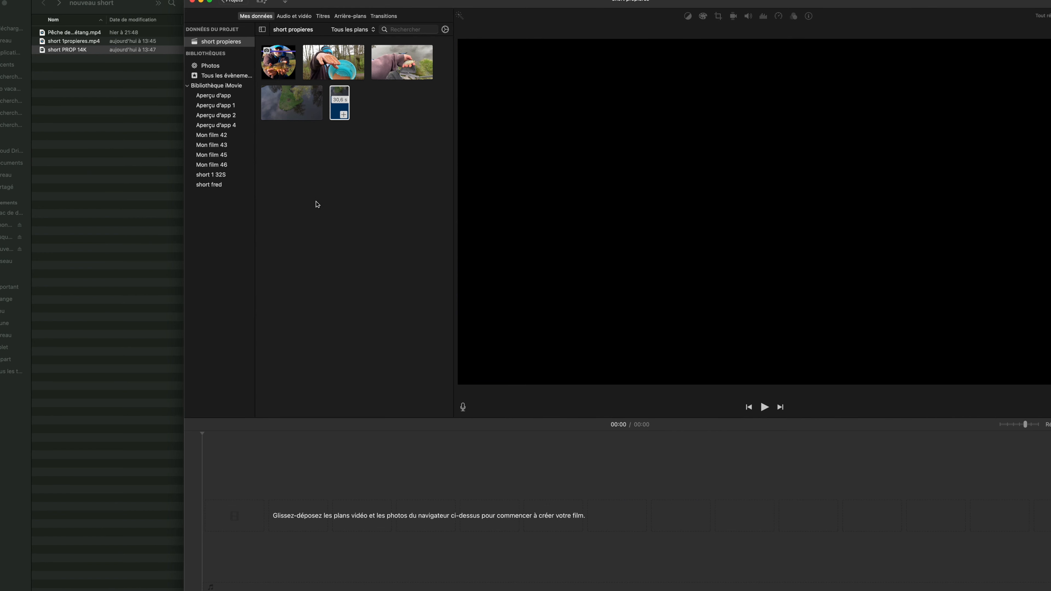
{"action": "left_click", "coordinate": [334, 109]}
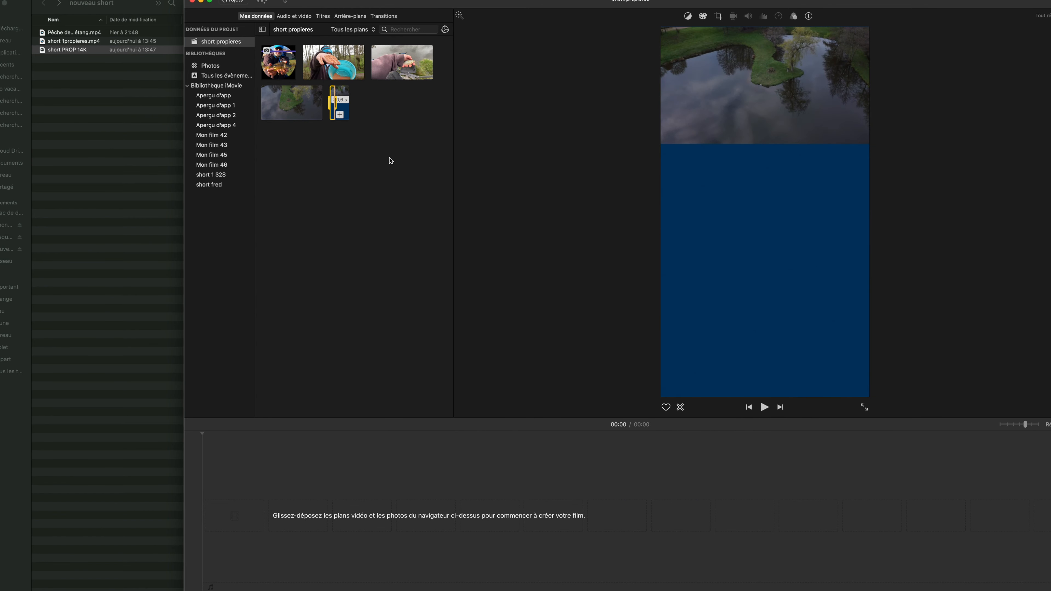
{"action": "key", "text": "super+z"}
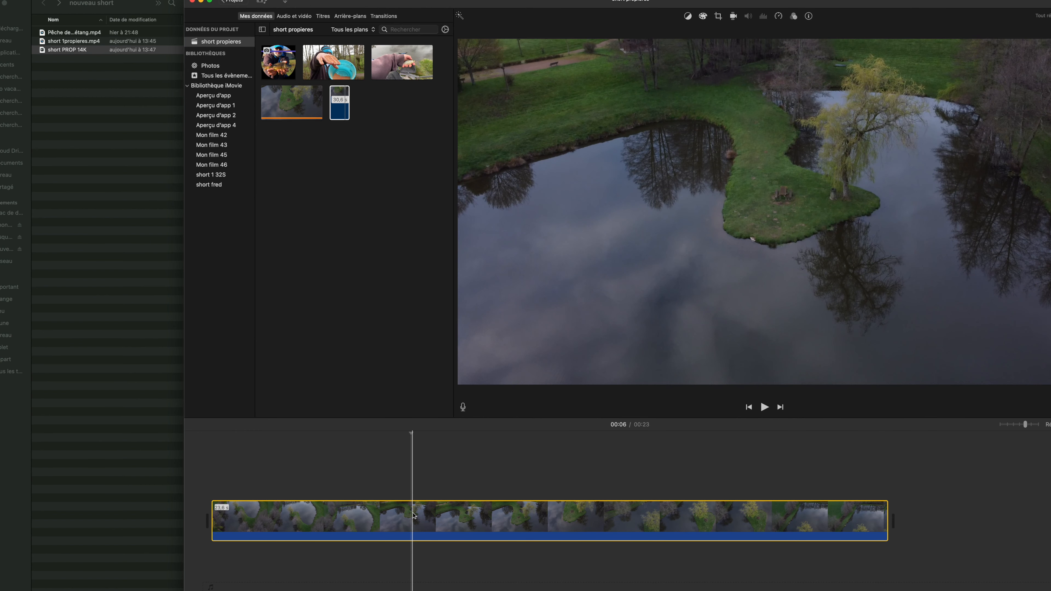
{"action": "key", "text": "Delete"}
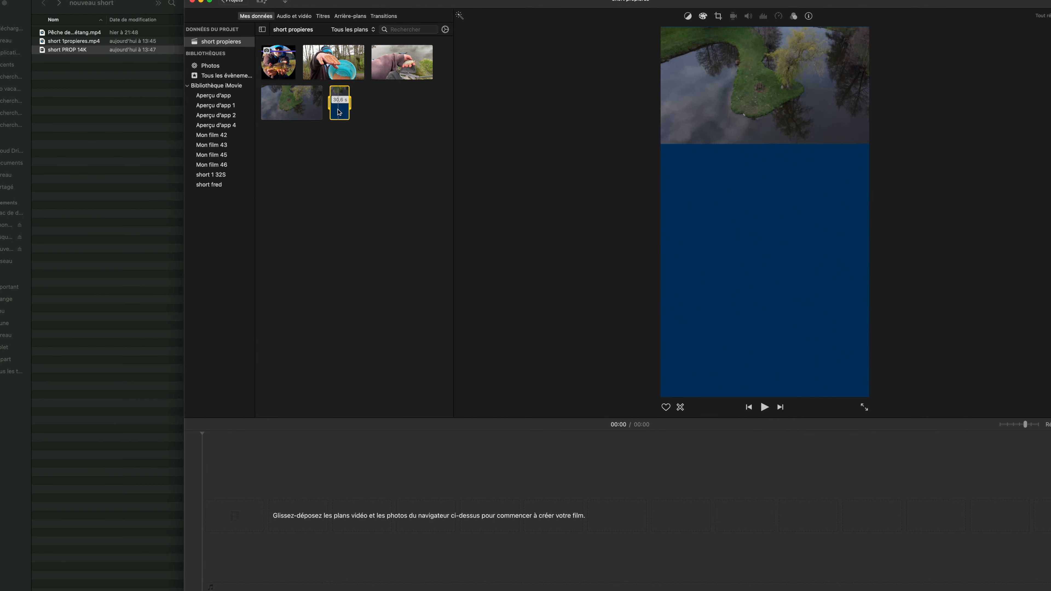
{"action": "left_click_drag", "start_coordinate": [339, 112], "coordinate": [280, 528]}
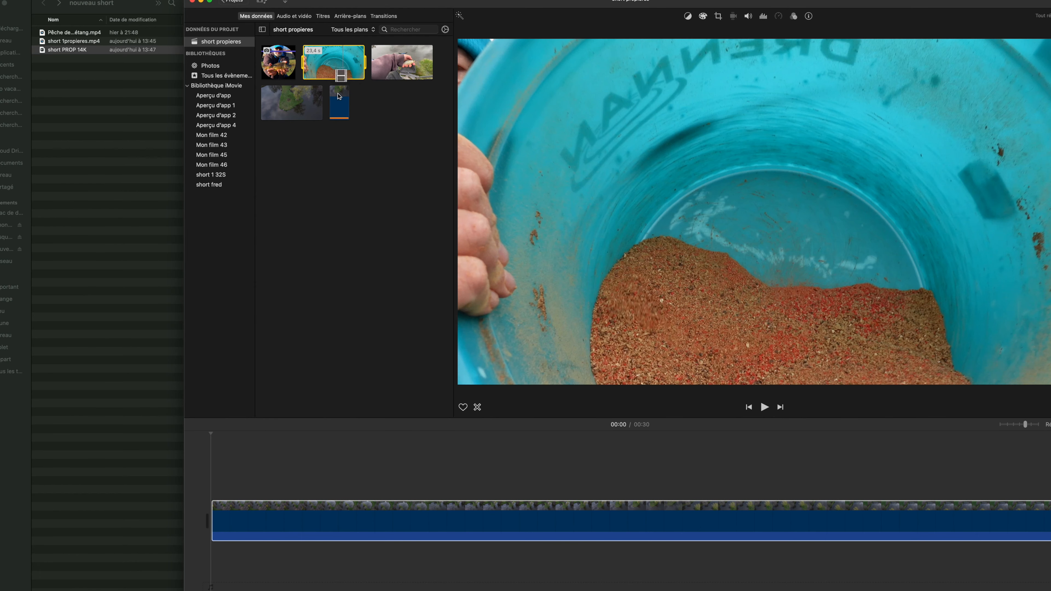
Overlay the blue bucket clip above the start of the base clip and set its overlay mode to Image dans l'image.
{"action": "left_click_drag", "start_coordinate": [348, 72], "coordinate": [211, 483]}
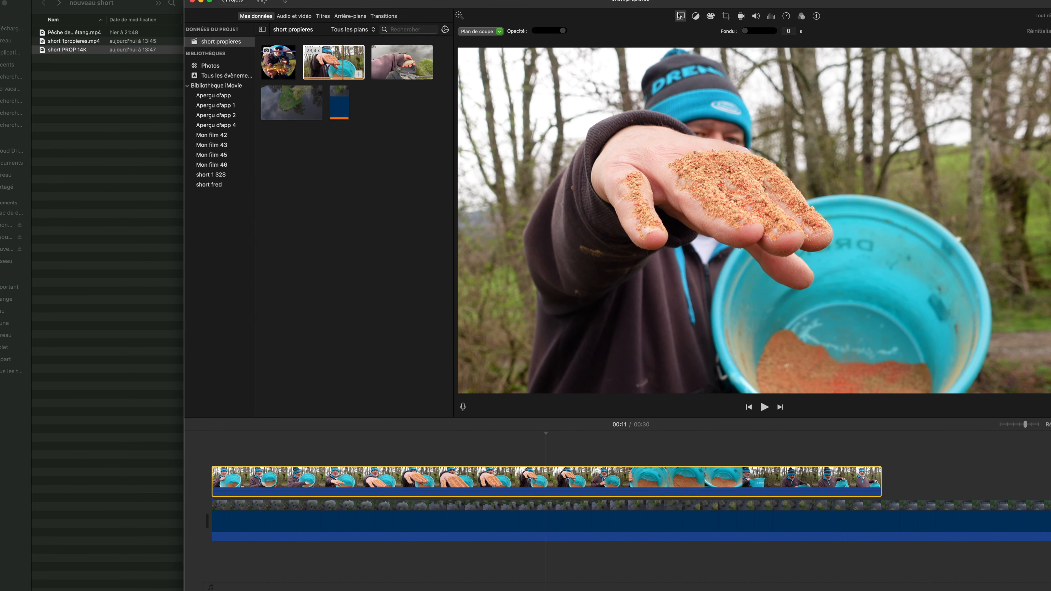
{"action": "left_click", "coordinate": [681, 16]}
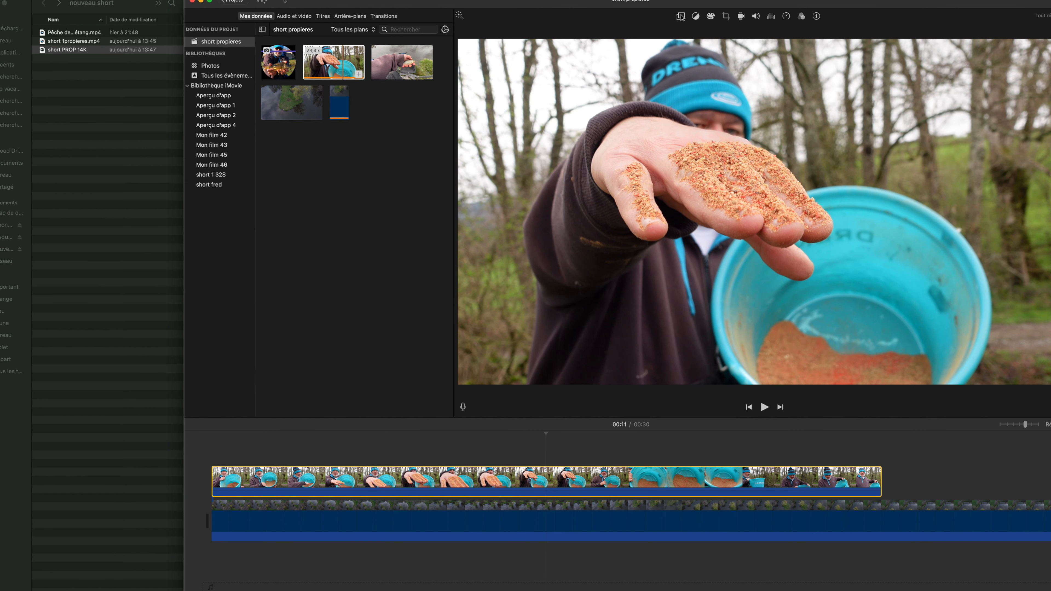
{"action": "left_click", "coordinate": [681, 16]}
{"action": "left_click", "coordinate": [499, 32]}
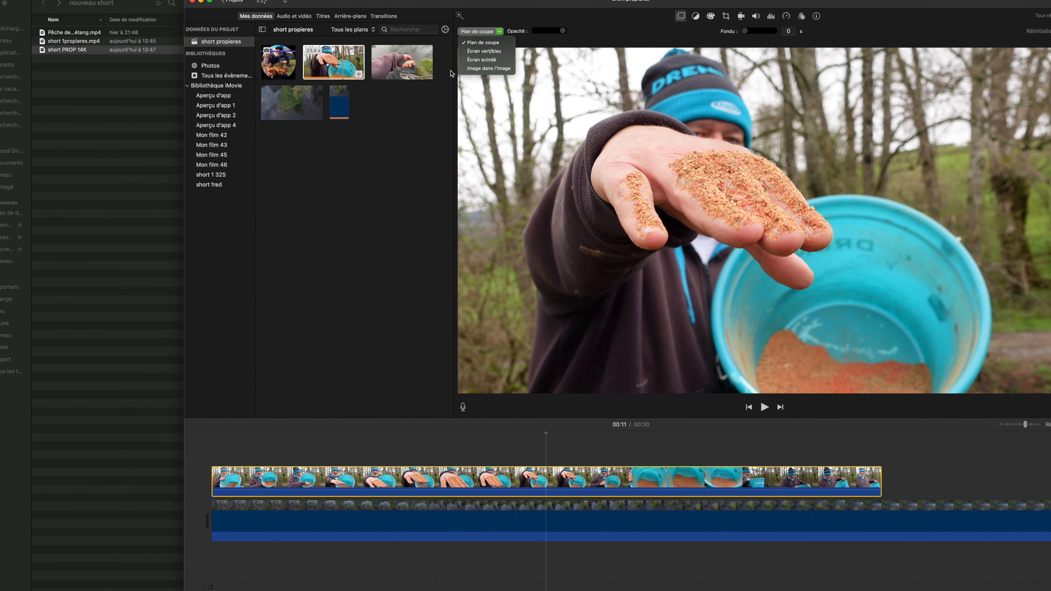
{"action": "left_click", "coordinate": [488, 69]}
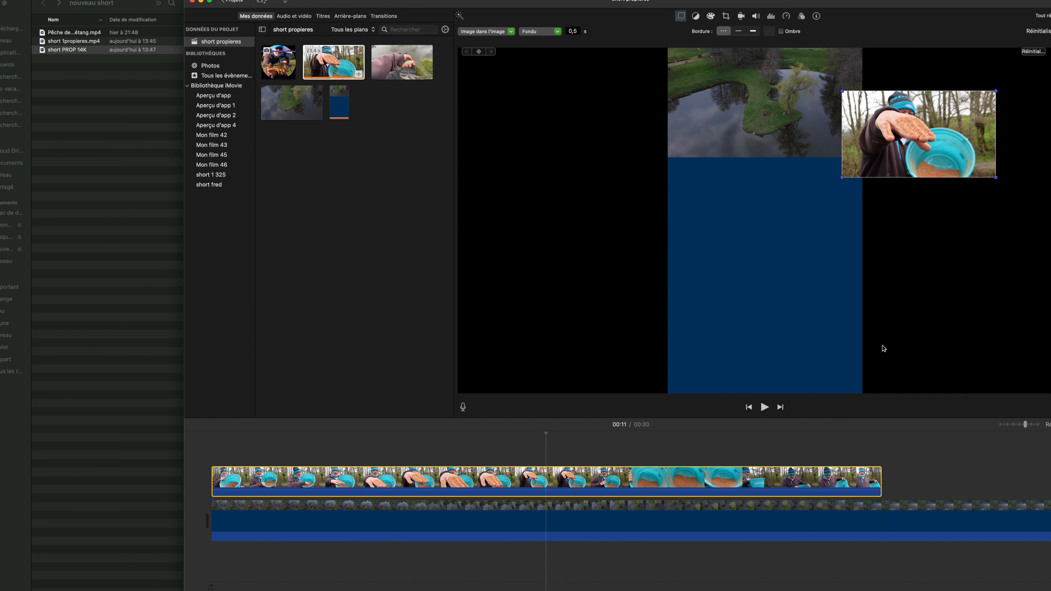
Move and enlarge the bucket overlay so it fills the vertical frame's width directly beneath the drone footage.
{"action": "left_click_drag", "start_coordinate": [921, 138], "coordinate": [766, 234]}
{"action": "left_click_drag", "start_coordinate": [837, 185], "coordinate": [860, 172]}
{"action": "left_click_drag", "start_coordinate": [795, 201], "coordinate": [791, 211]}
{"action": "left_click_drag", "start_coordinate": [853, 179], "coordinate": [862, 172]}
{"action": "left_click_drag", "start_coordinate": [837, 205], "coordinate": [836, 212]}
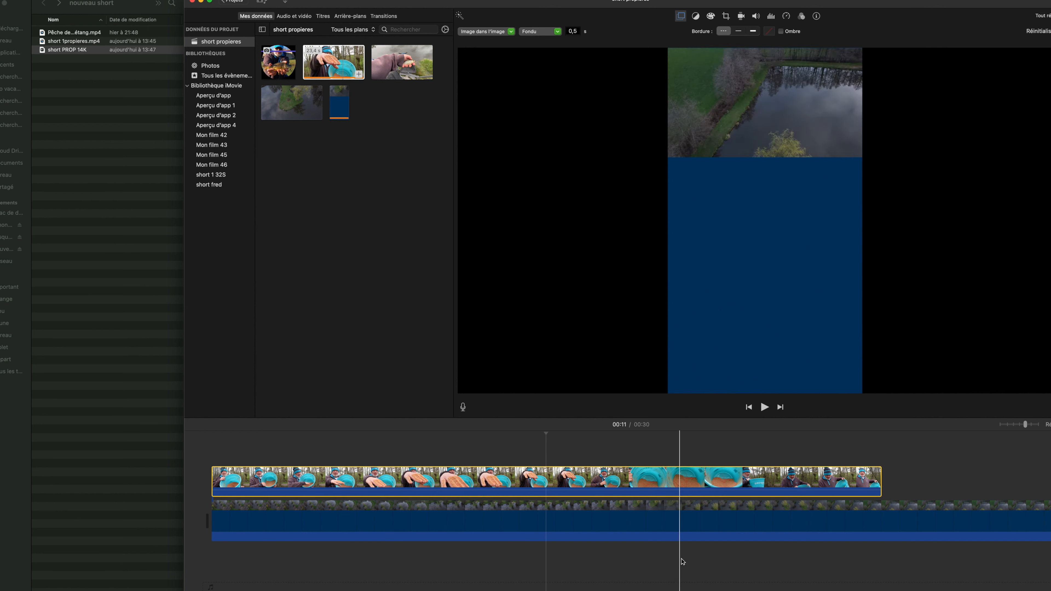
Trim the end of the vertical base clip to match the end of the bucket overlay.
{"action": "scroll", "coordinate": [682, 562], "scroll_direction": "right", "scroll_amount": 3}
{"action": "scroll", "coordinate": [679, 522], "scroll_direction": "right", "scroll_amount": 5}
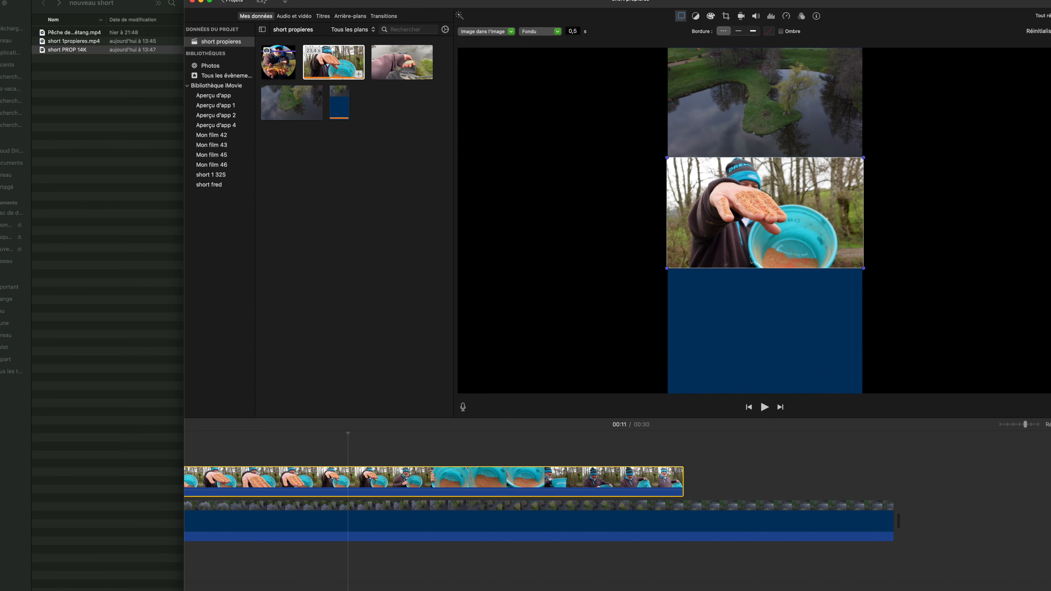
{"action": "left_click", "coordinate": [676, 517]}
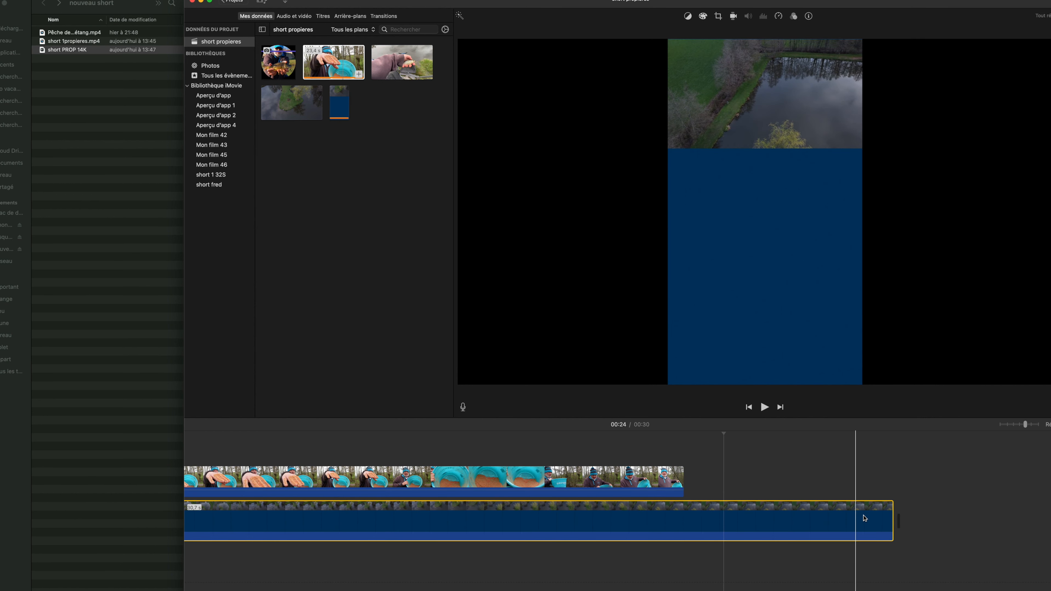
{"action": "left_click_drag", "start_coordinate": [895, 517], "coordinate": [687, 522]}
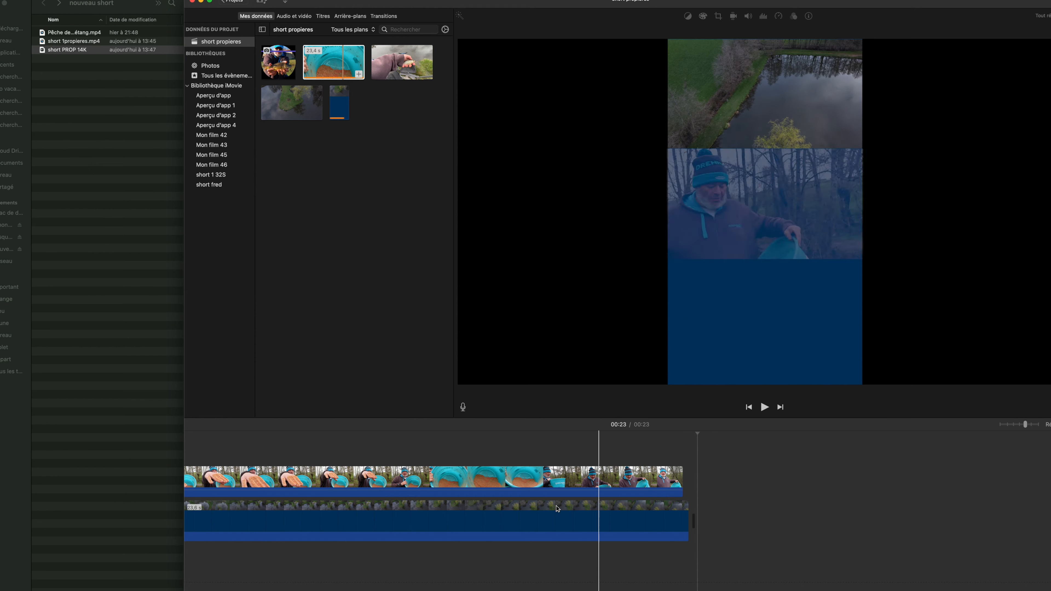
Play the montage from the start to check the two stacked videos, stopping partway through.
{"action": "scroll", "coordinate": [557, 508], "scroll_direction": "left", "scroll_amount": 5}
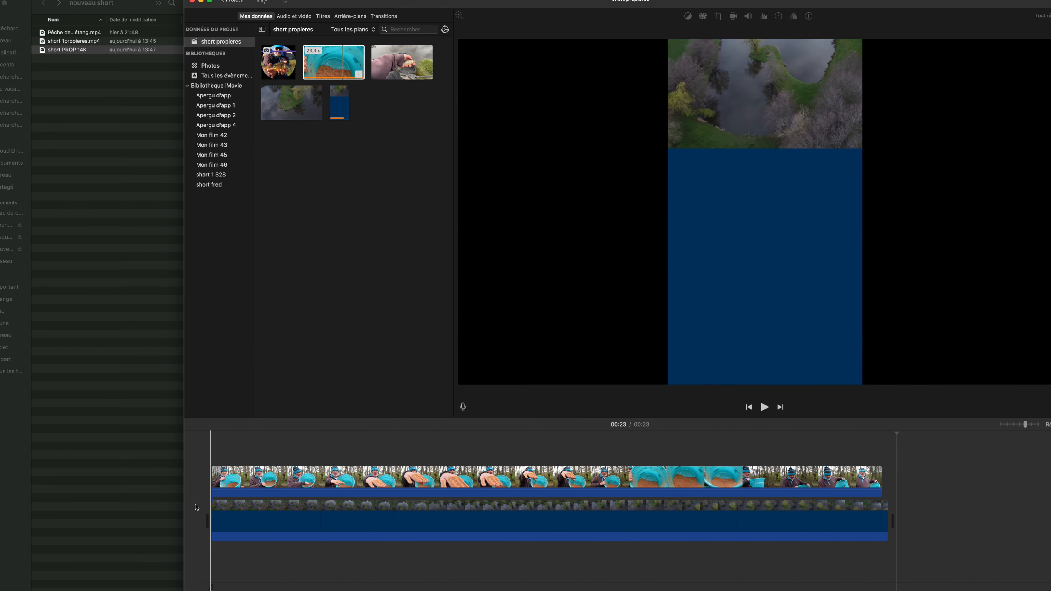
{"action": "key", "text": "space"}
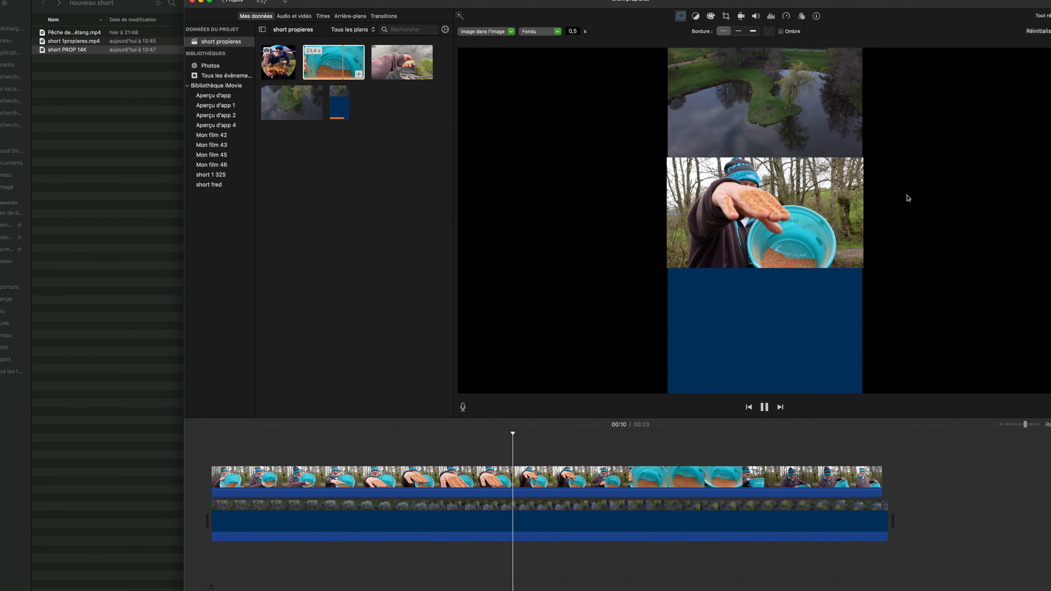
{"action": "key", "text": "space"}
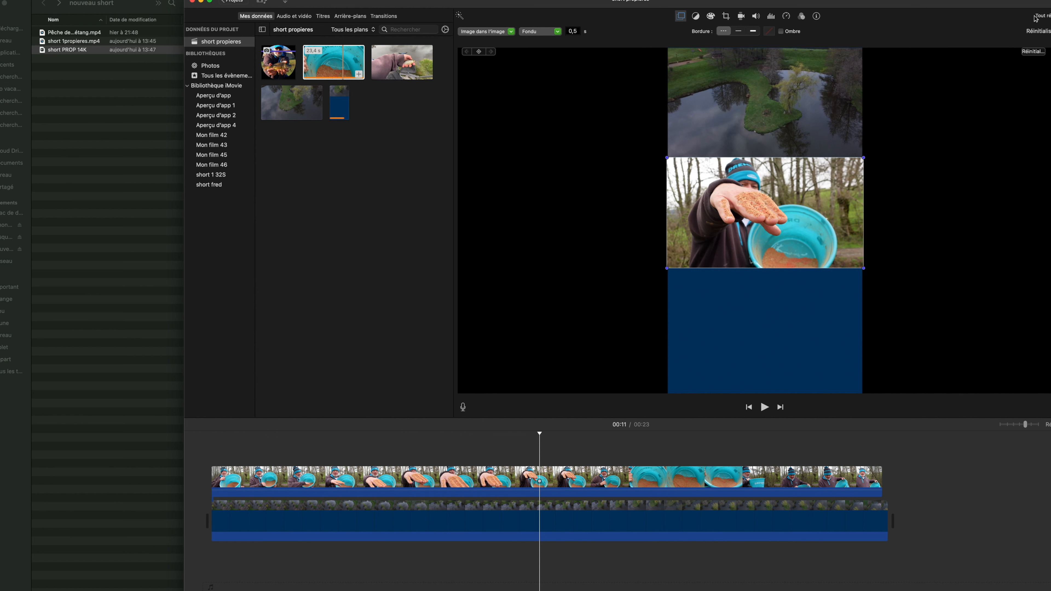
Export the film as a 1080p file named short 2propieres into the nouveau short folder.
{"action": "left_click", "coordinate": [1050, 1]}
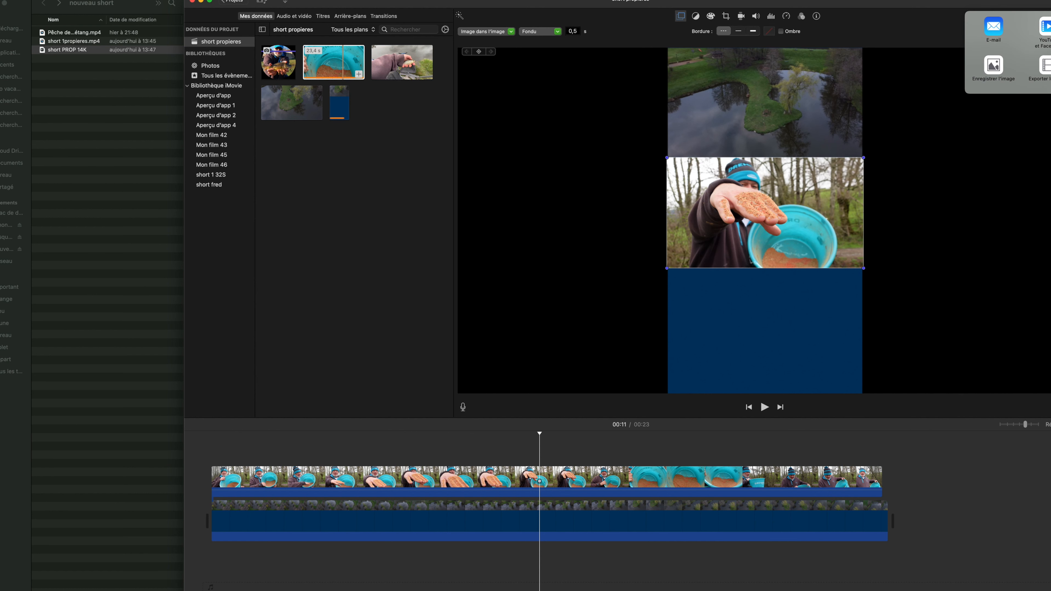
{"action": "left_click", "coordinate": [1047, 66]}
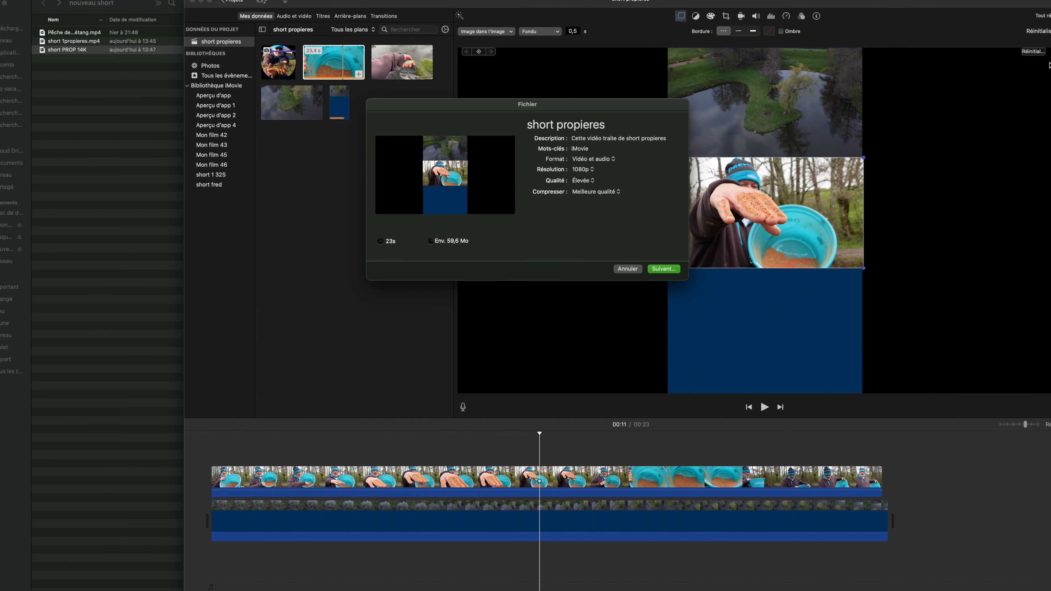
{"action": "left_click", "coordinate": [587, 170]}
{"action": "left_click", "coordinate": [586, 175]}
{"action": "left_click", "coordinate": [558, 125]}
{"action": "type", "text": "2"}
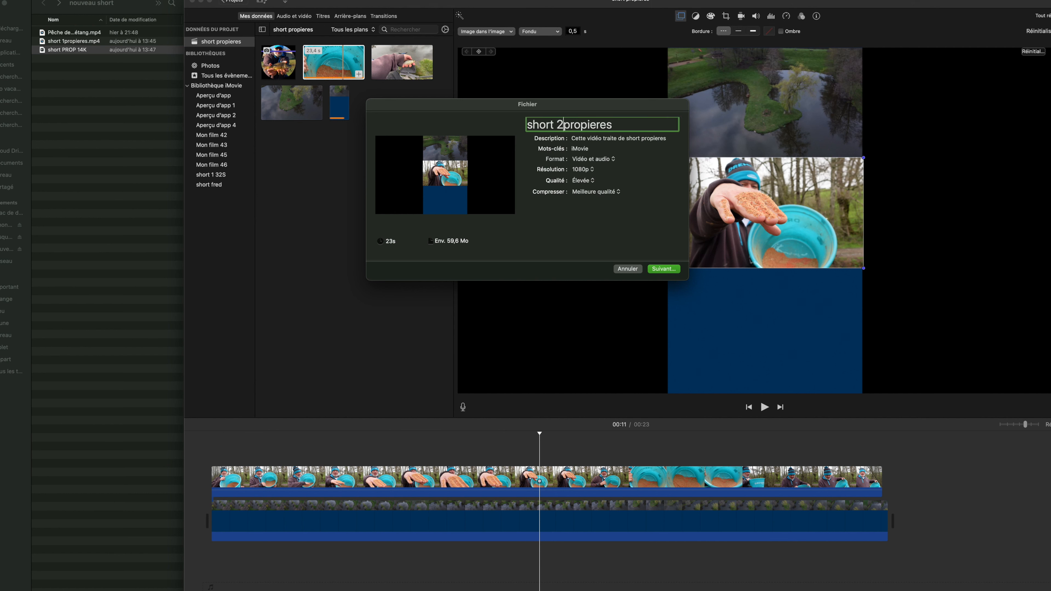
{"action": "left_click", "coordinate": [663, 269]}
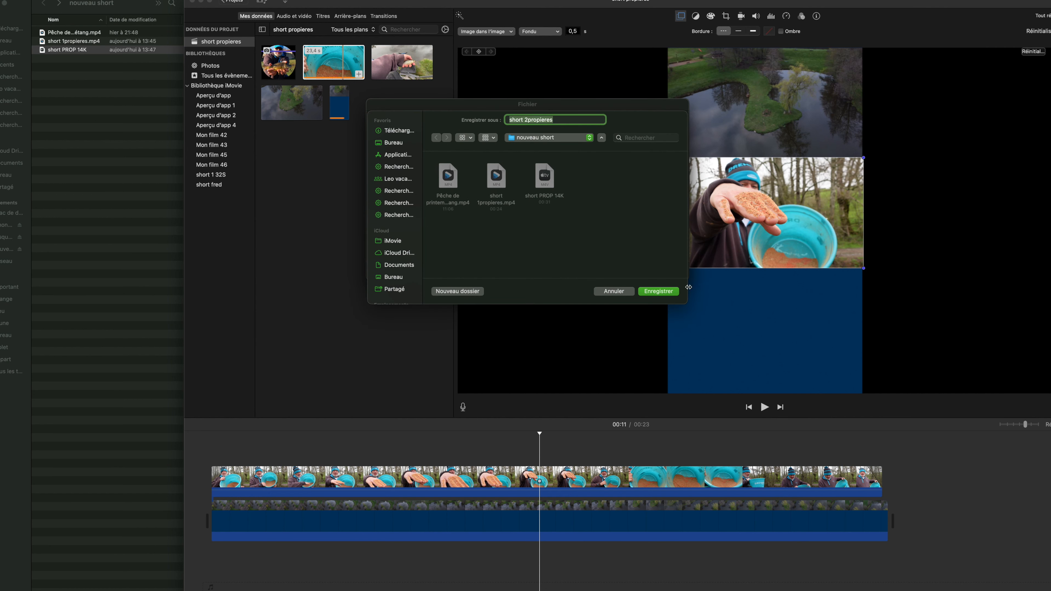
{"action": "left_click", "coordinate": [658, 291]}
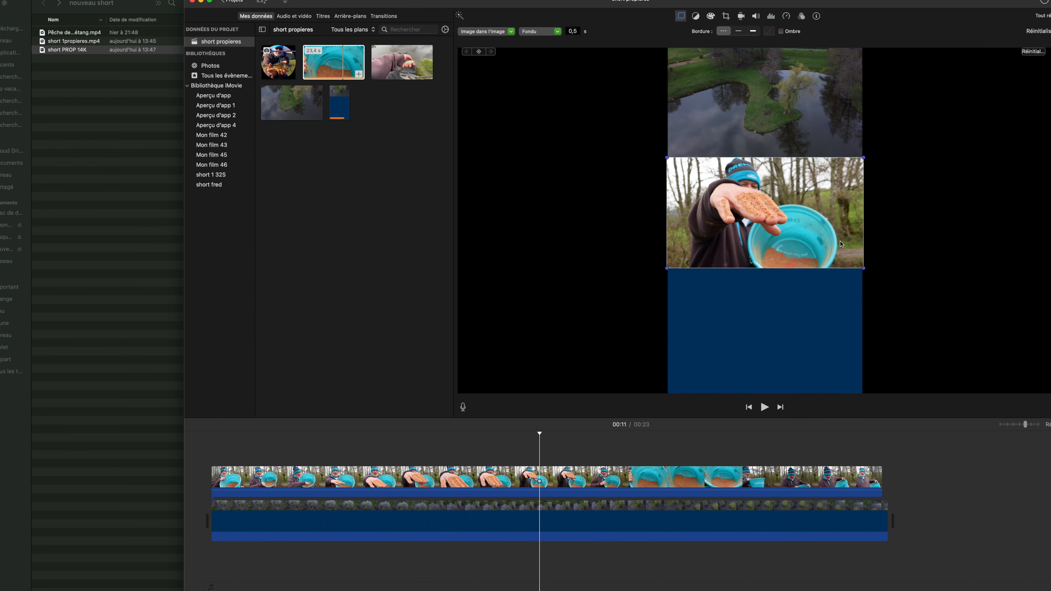
Clear the timeline, import short 2propieres.mp4 into the project media, and place it as the new base clip.
{"action": "left_click_drag", "start_coordinate": [467, 449], "coordinate": [481, 558]}
{"action": "key", "text": "Delete"}
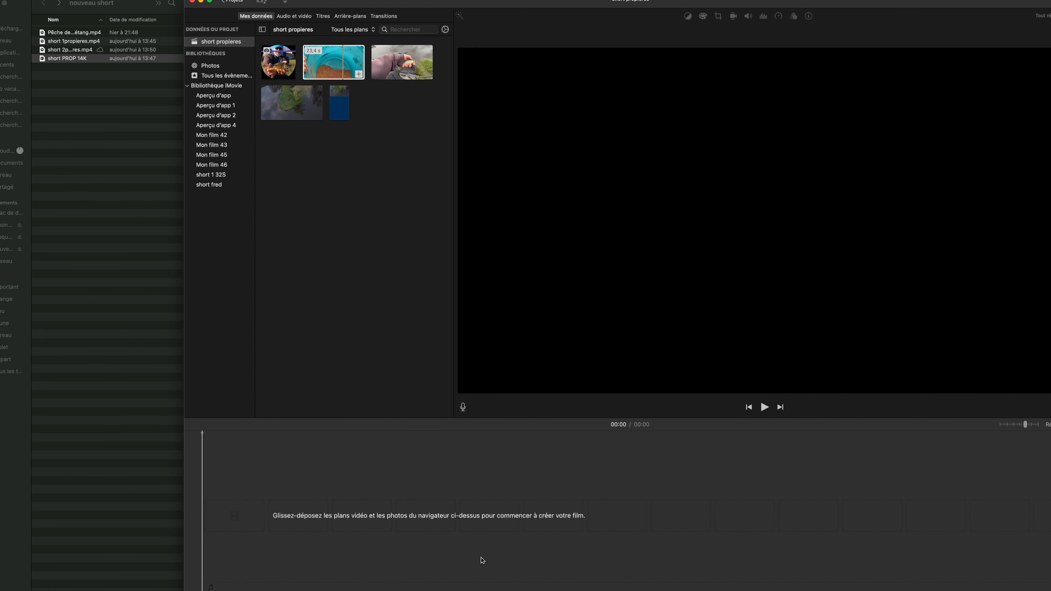
{"action": "left_click", "coordinate": [65, 51]}
{"action": "left_click_drag", "start_coordinate": [68, 53], "coordinate": [360, 188]}
{"action": "left_click_drag", "start_coordinate": [390, 107], "coordinate": [372, 451]}
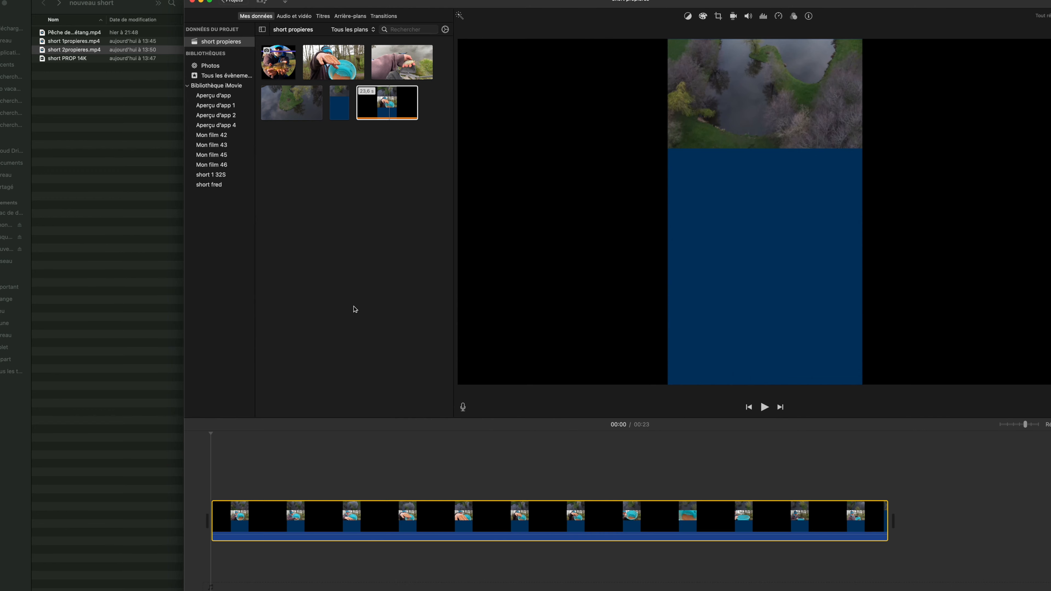
Overlay the clip of the hand-held fish above the start of the base clip in Image dans l'image mode.
{"action": "left_click_drag", "start_coordinate": [400, 60], "coordinate": [219, 480]}
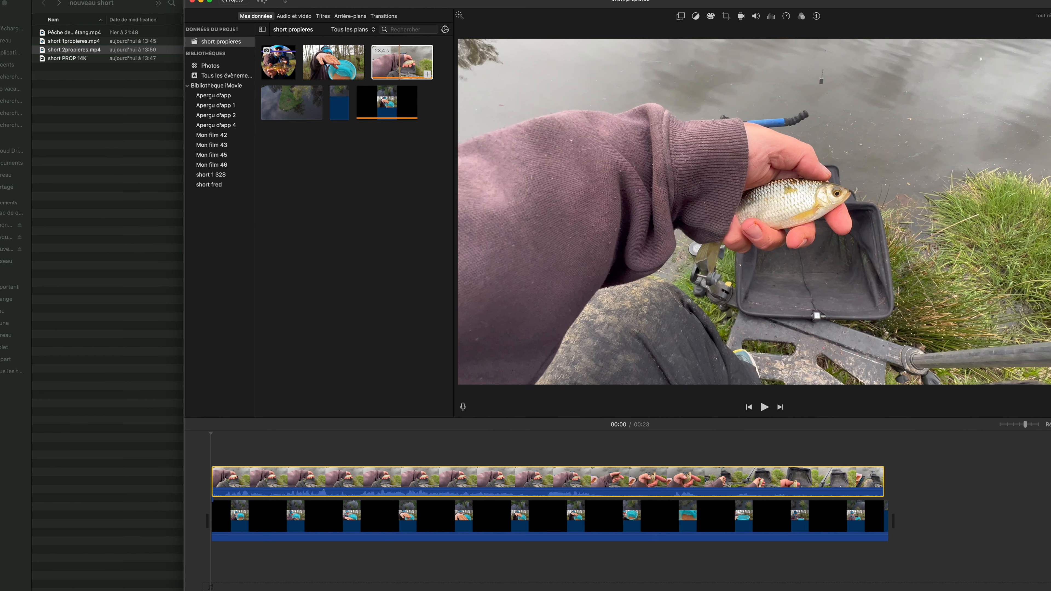
{"action": "left_click", "coordinate": [681, 17]}
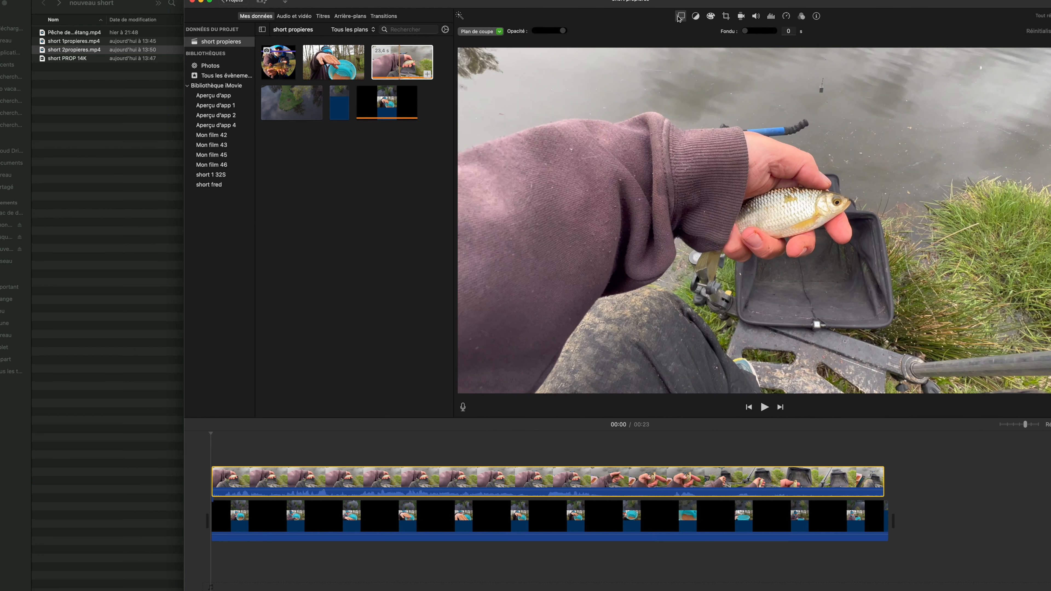
{"action": "left_click", "coordinate": [499, 32]}
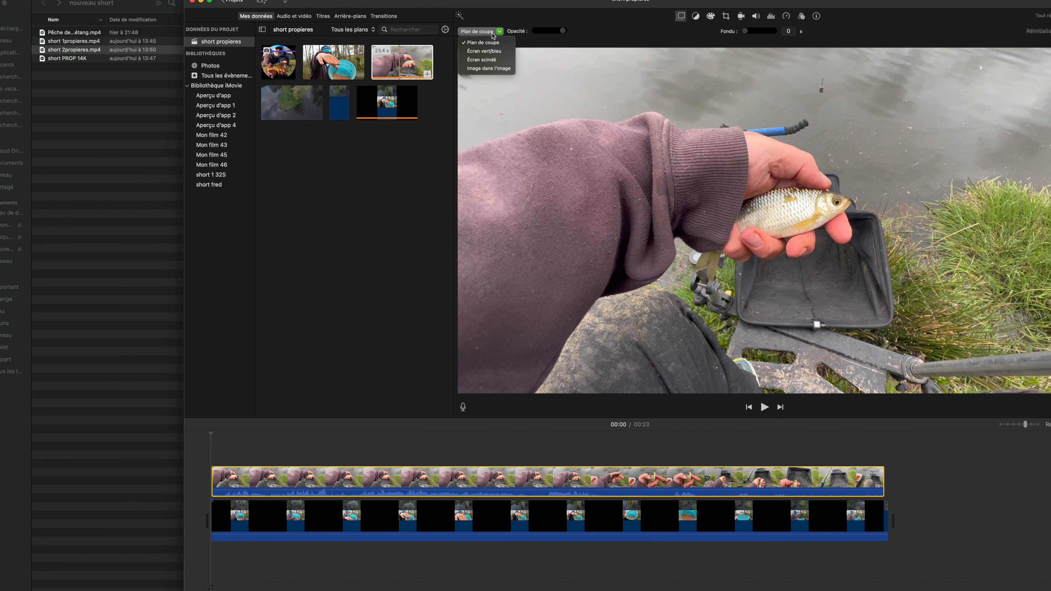
{"action": "left_click", "coordinate": [480, 69]}
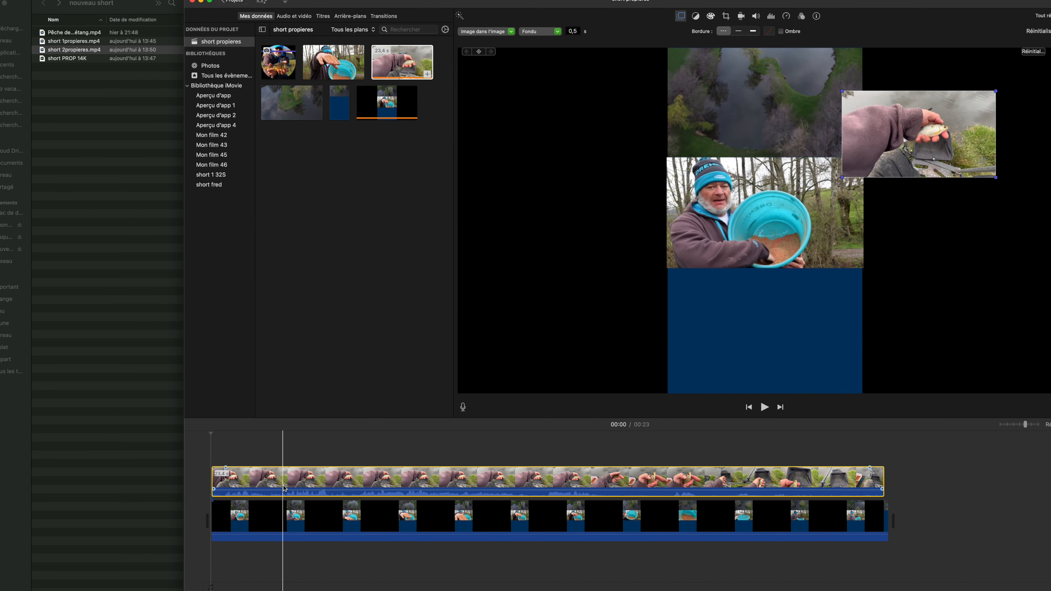
Move and enlarge the fish overlay to cover the blue area beneath the bucket video, across the vertical frame's full width.
{"action": "left_click_drag", "start_coordinate": [936, 160], "coordinate": [777, 366]}
{"action": "left_click_drag", "start_coordinate": [835, 298], "coordinate": [787, 310]}
{"action": "left_click_drag", "start_coordinate": [862, 275], "coordinate": [873, 270]}
{"action": "left_click_drag", "start_coordinate": [844, 309], "coordinate": [839, 318]}
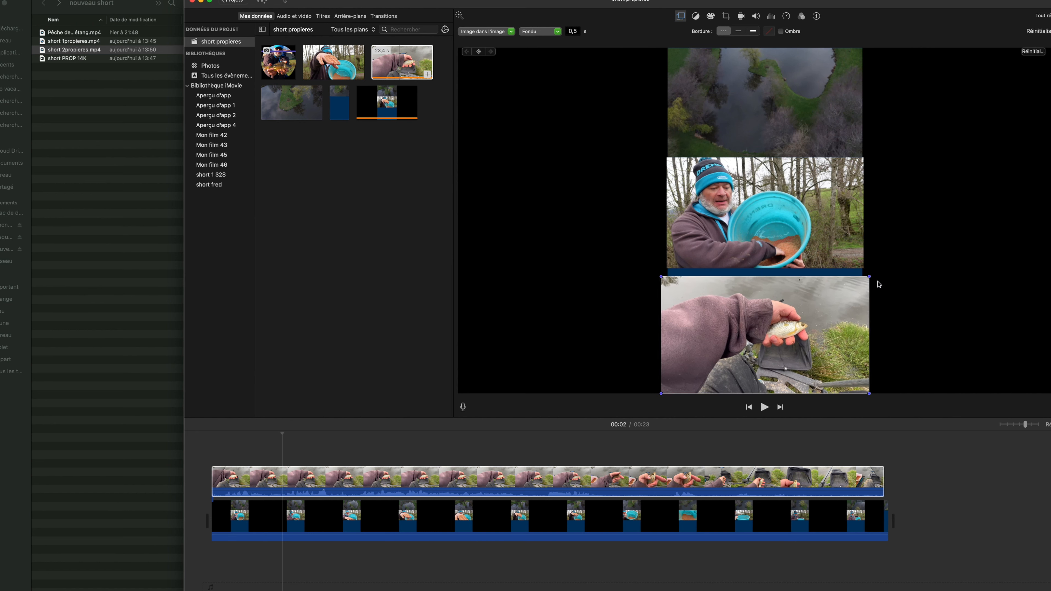
{"action": "left_click_drag", "start_coordinate": [870, 277], "coordinate": [887, 267]}
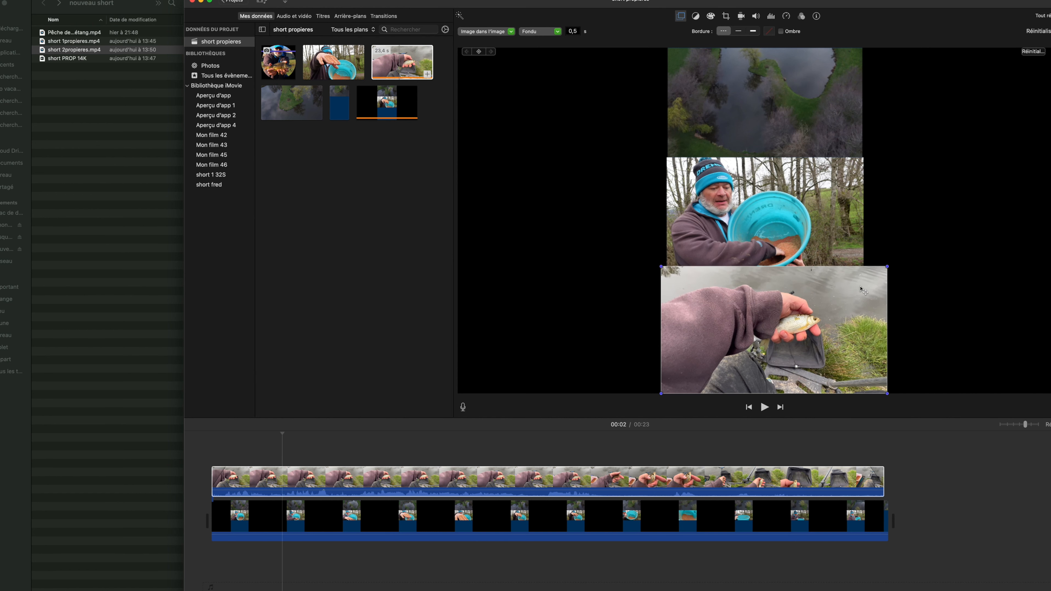
{"action": "left_click_drag", "start_coordinate": [832, 297], "coordinate": [826, 302]}
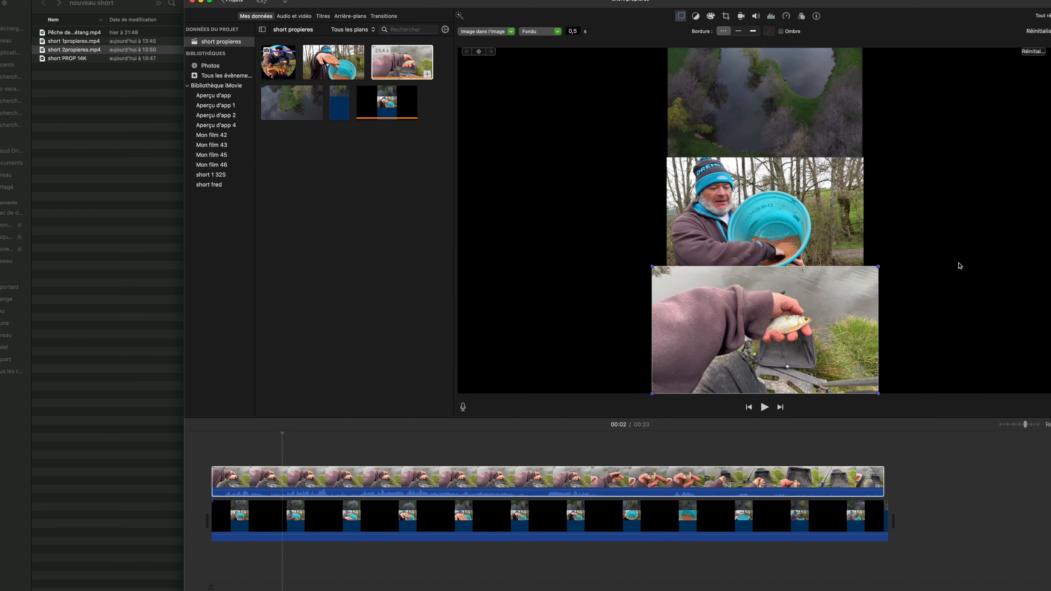
{"action": "mouse_move", "coordinate": [880, 265]}
{"action": "left_mouse_down"}
{"action": "mouse_move", "coordinate": [868, 288]}
{"action": "mouse_move", "coordinate": [881, 269]}
{"action": "left_mouse_up"}
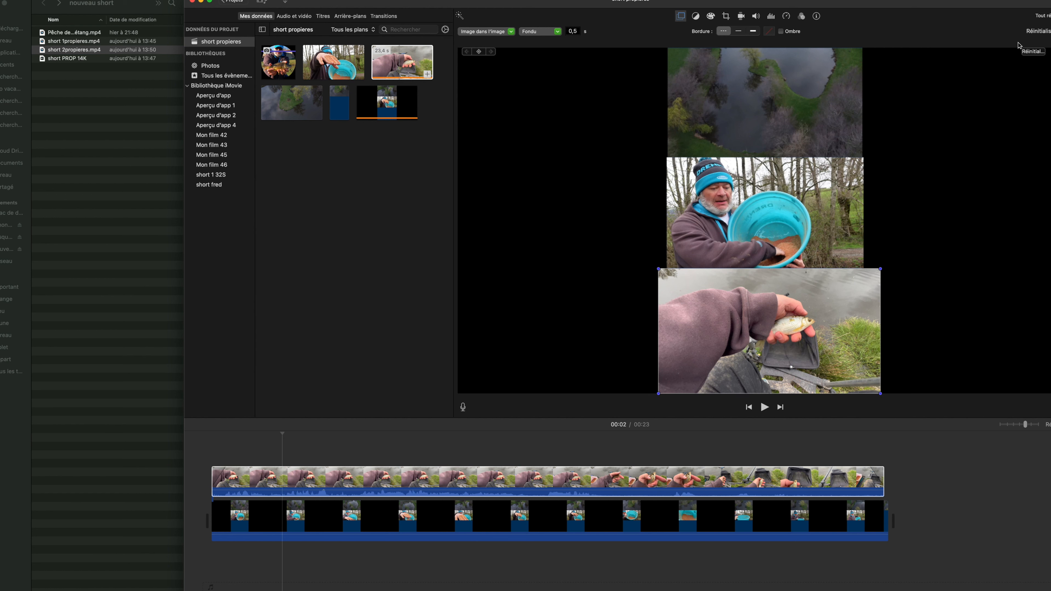
Export the film as a 1080p file named short BONpropieres into the nouveau short folder.
{"action": "left_click", "coordinate": [1050, 1]}
{"action": "left_click", "coordinate": [1041, 67]}
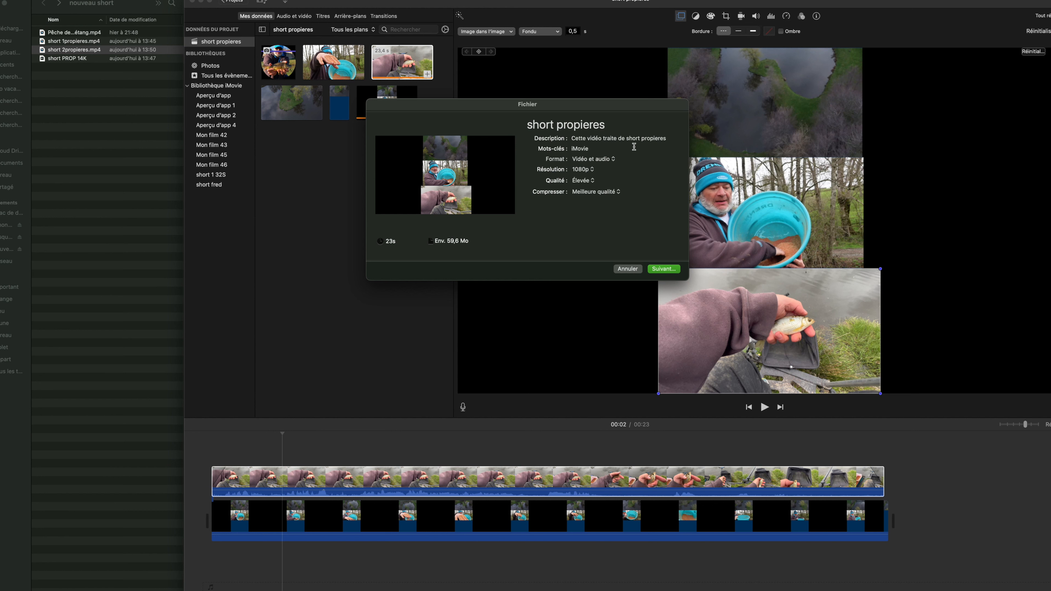
{"action": "left_click", "coordinate": [557, 124]}
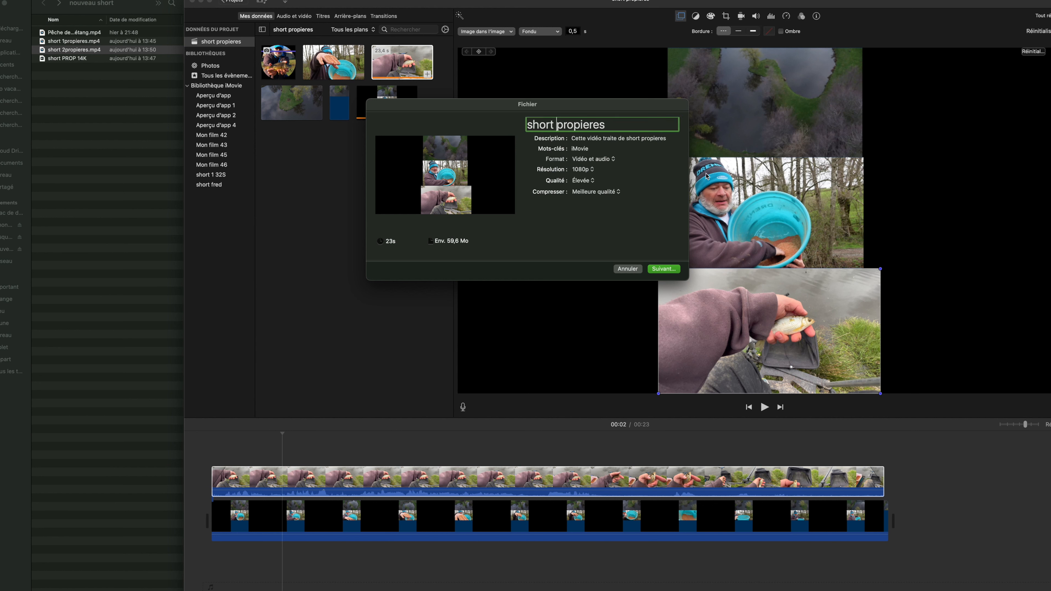
{"action": "type", "text": "BON"}
{"action": "left_click", "coordinate": [664, 269]}
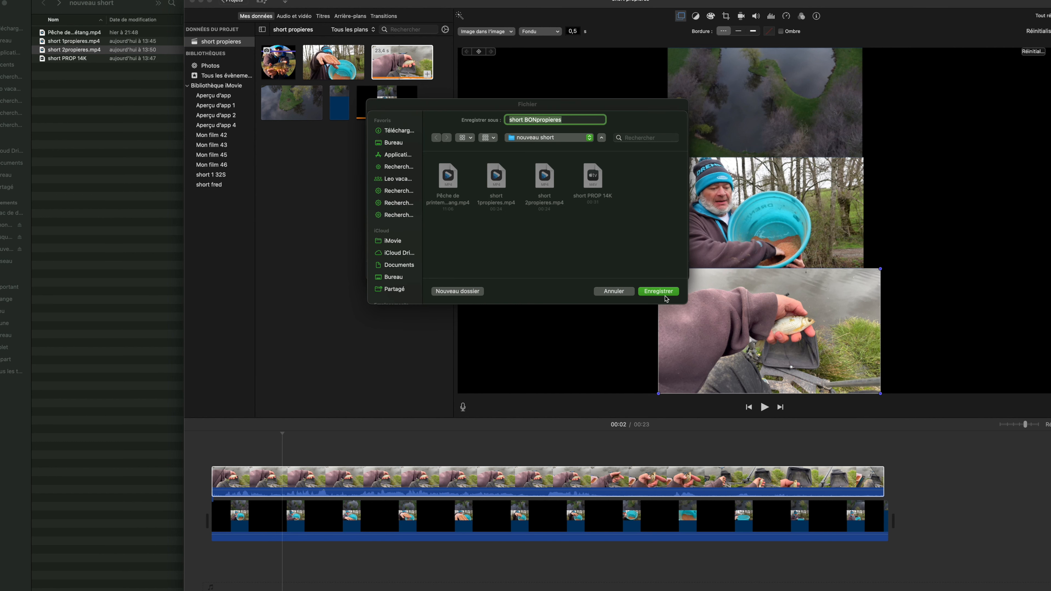
{"action": "left_click", "coordinate": [670, 293]}
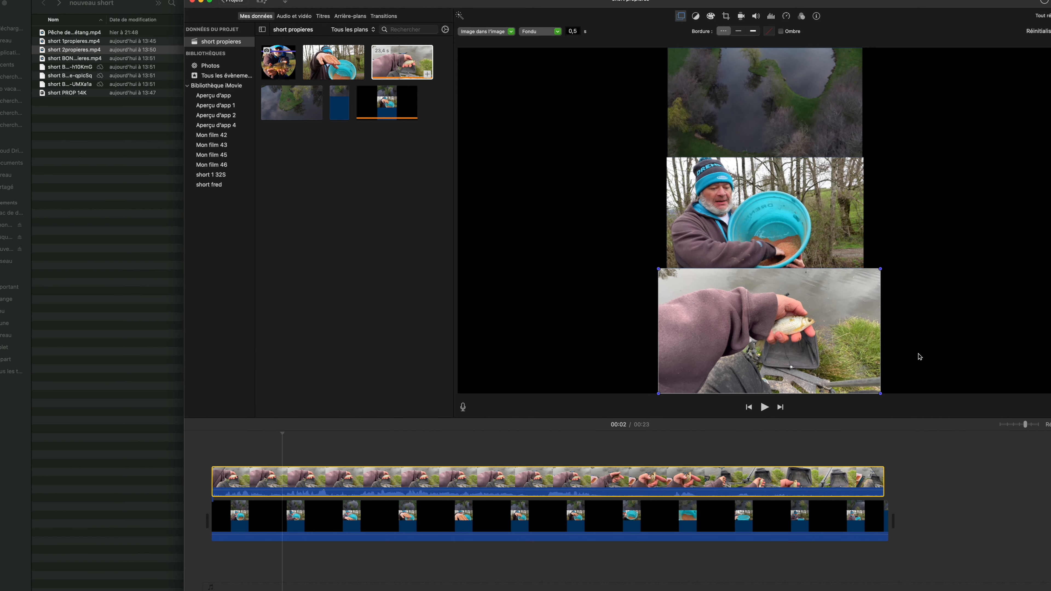
Clear the timeline, import the short BONpropieres file into the project media, and place it as the new base clip.
{"action": "left_click_drag", "start_coordinate": [364, 446], "coordinate": [411, 528]}
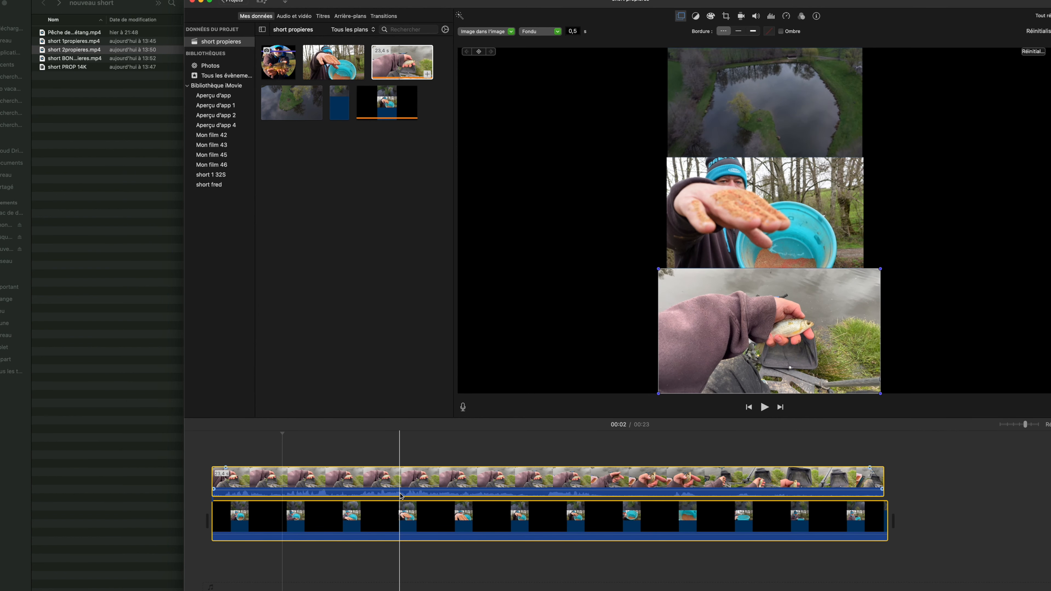
{"action": "key", "text": "Delete"}
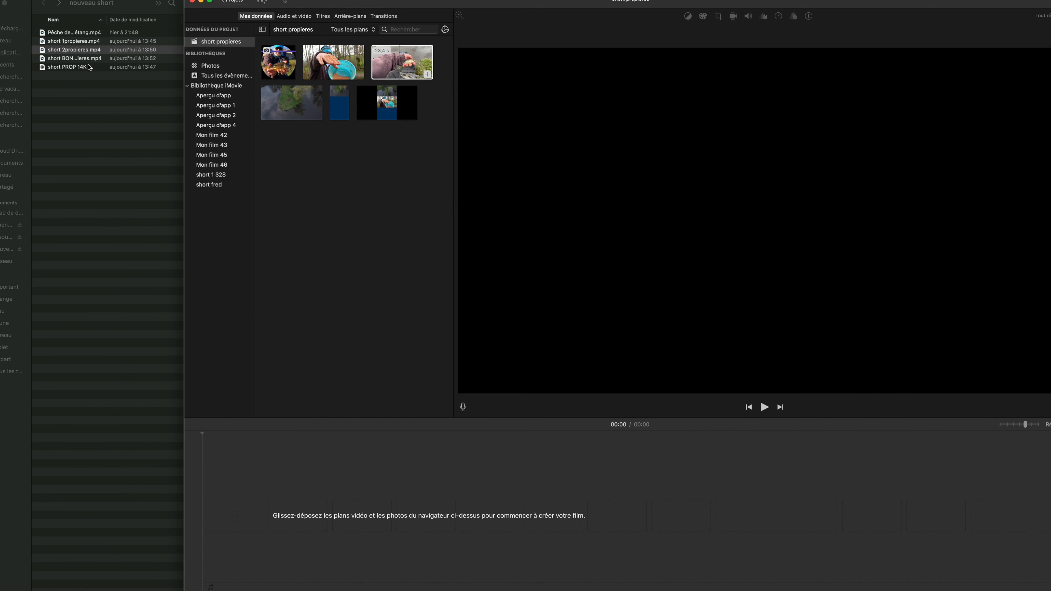
{"action": "left_click", "coordinate": [74, 59]}
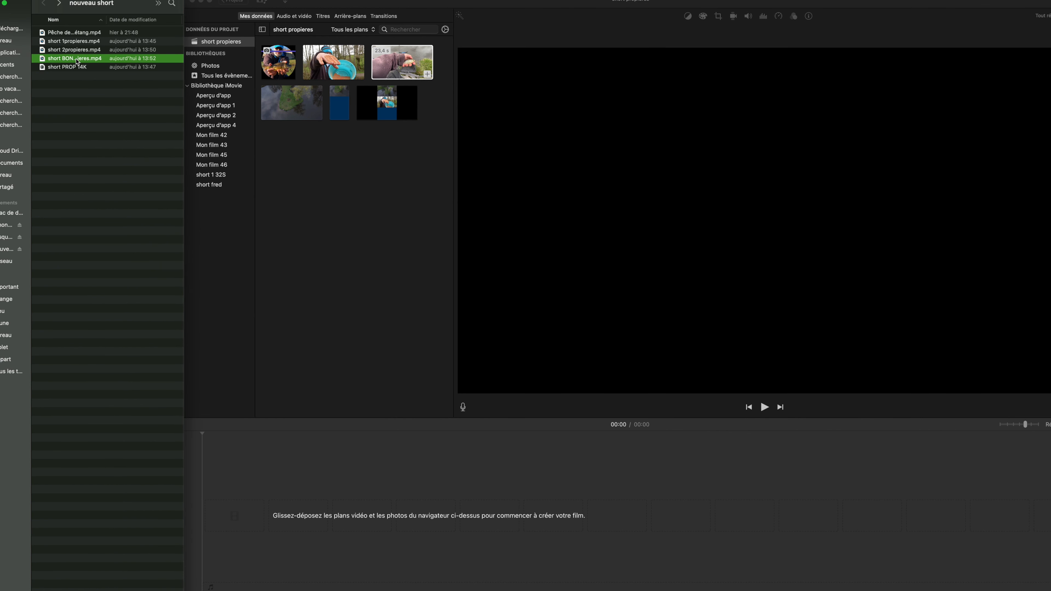
{"action": "left_click_drag", "start_coordinate": [77, 61], "coordinate": [340, 186]}
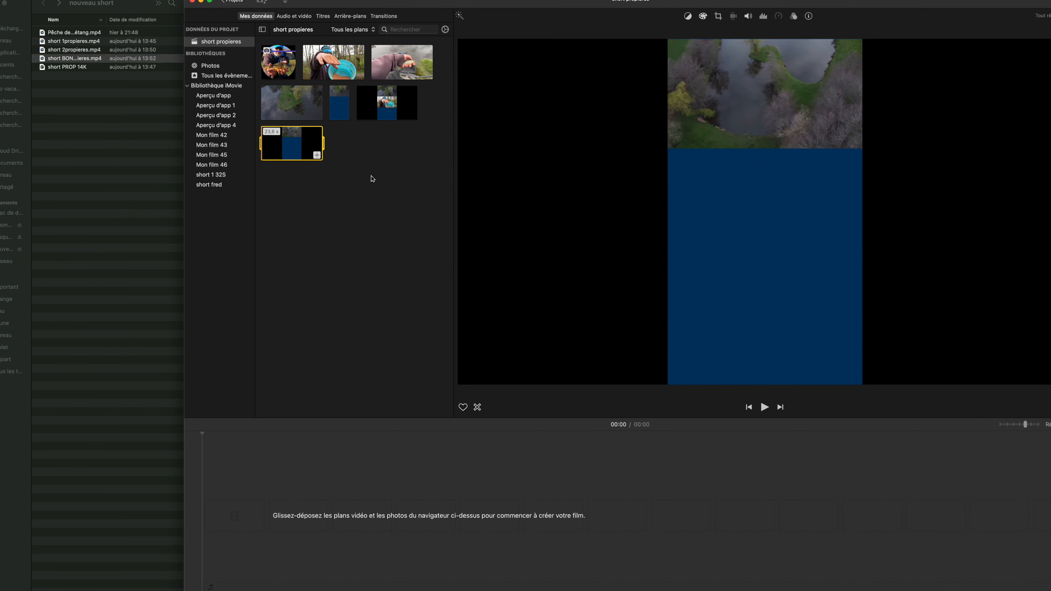
{"action": "left_click_drag", "start_coordinate": [308, 150], "coordinate": [334, 514]}
Split the base clip near its start and delete the opening fragment of about 0.7 seconds.
{"action": "left_click_drag", "start_coordinate": [238, 522], "coordinate": [240, 521]}
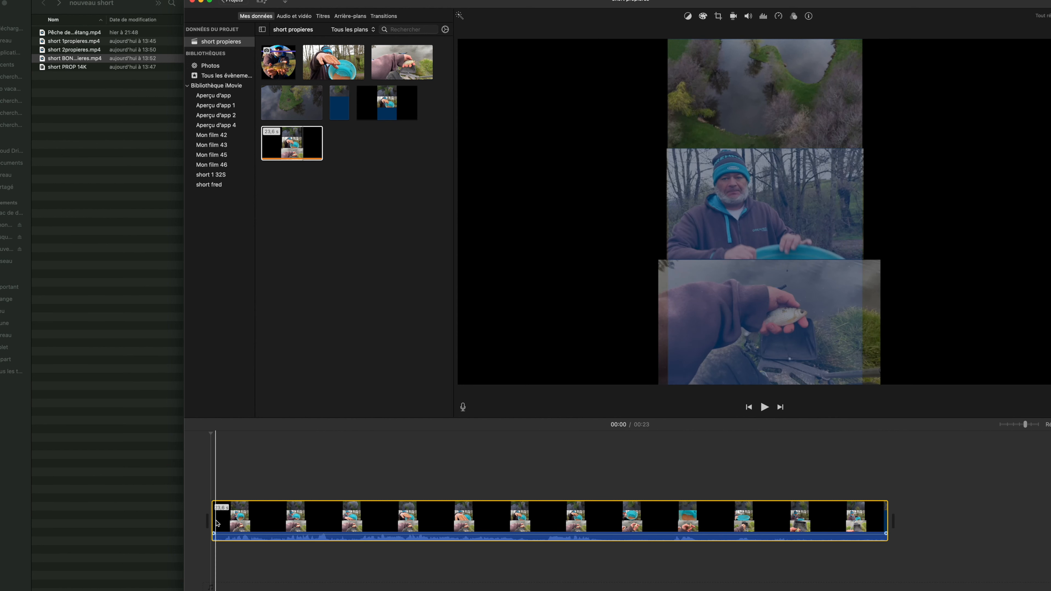
{"action": "right_click", "coordinate": [231, 523]}
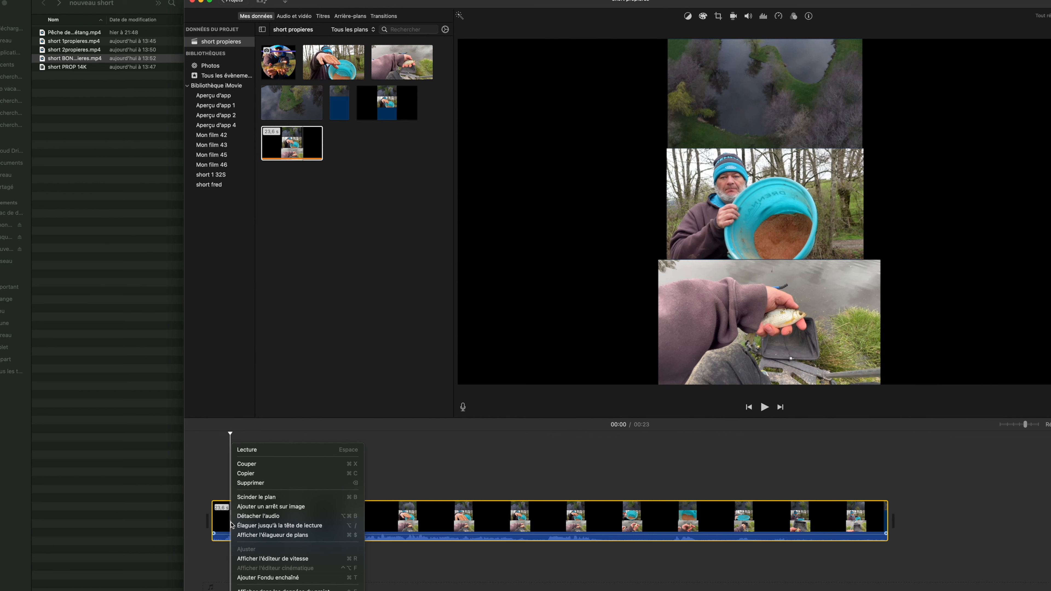
{"action": "left_click", "coordinate": [261, 497]}
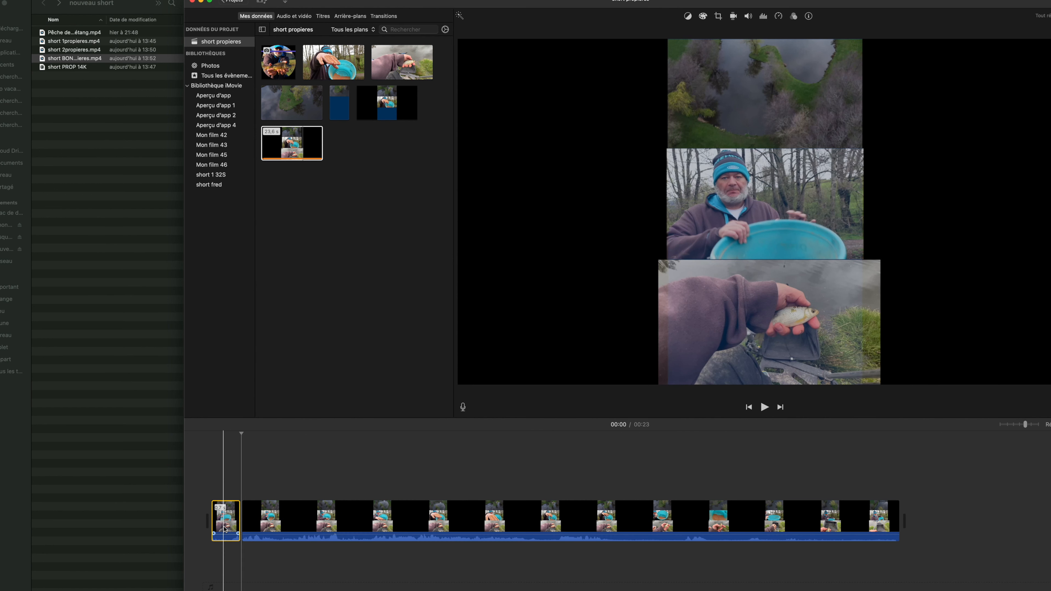
{"action": "key", "text": "Delete"}
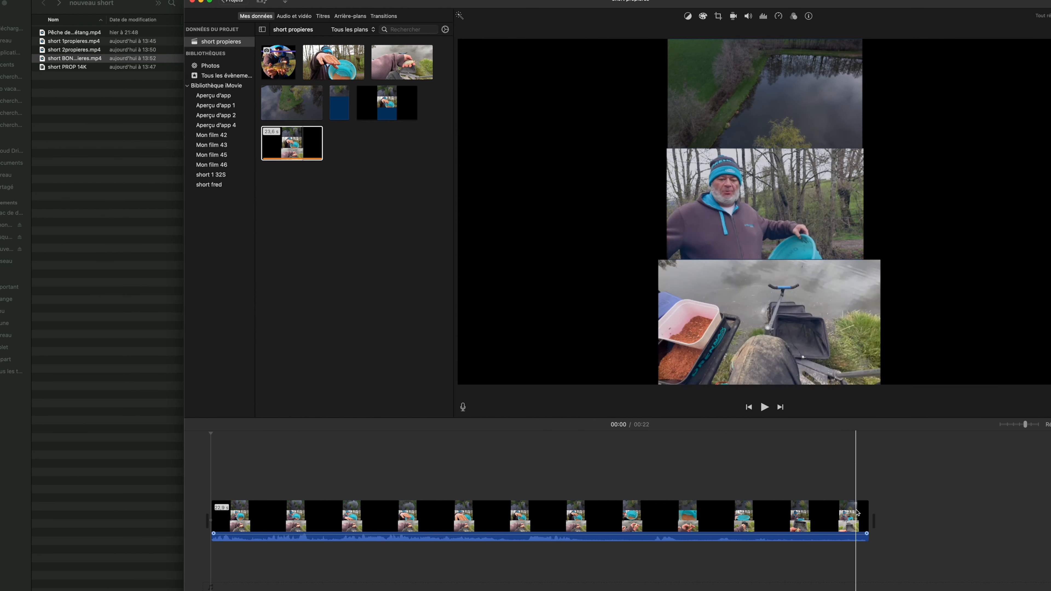
Split the base clip at about 00:21 and delete the short fragment at its end.
{"action": "left_click", "coordinate": [839, 513]}
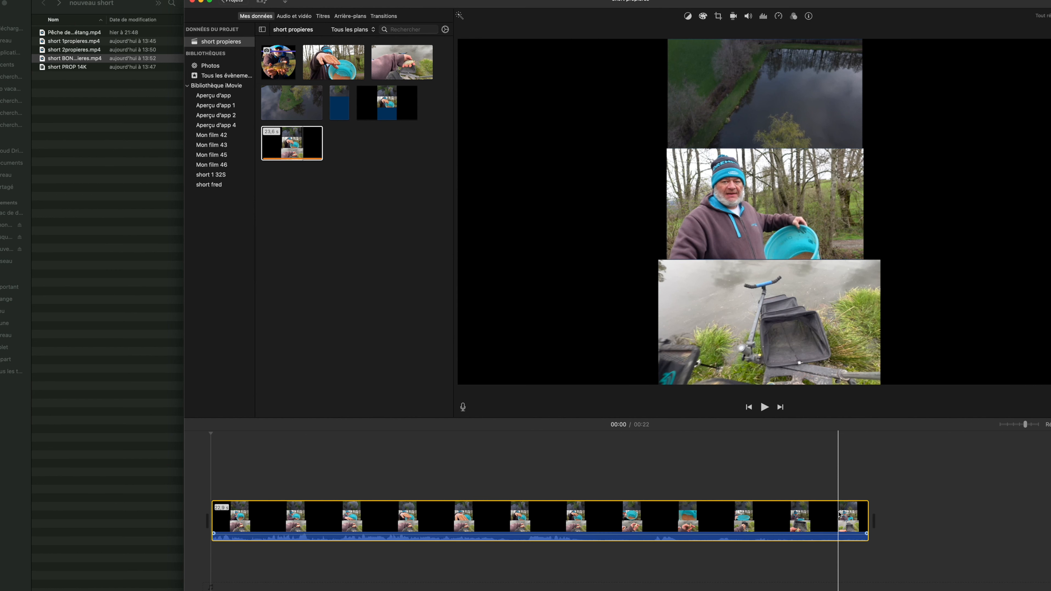
{"action": "right_click", "coordinate": [839, 513]}
{"action": "left_click", "coordinate": [864, 496]}
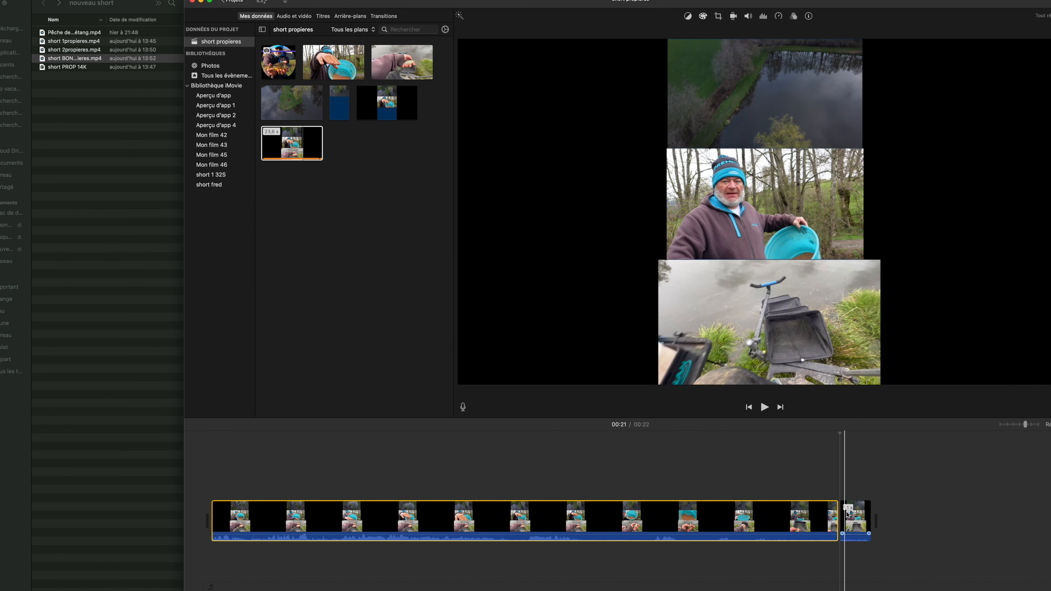
{"action": "left_click", "coordinate": [858, 515]}
{"action": "key", "text": "Delete"}
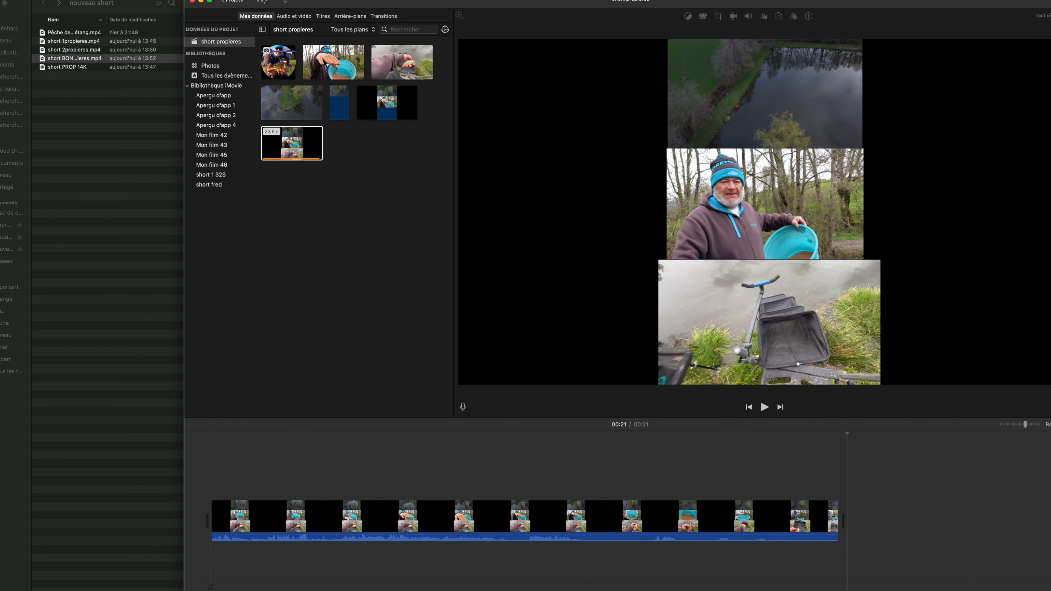
Overlay the circular photo of the man holding a carp above the base clip and extend it over nearly the clip's full length.
{"action": "left_click", "coordinate": [293, 70]}
{"action": "left_click_drag", "start_coordinate": [291, 358], "coordinate": [294, 481]}
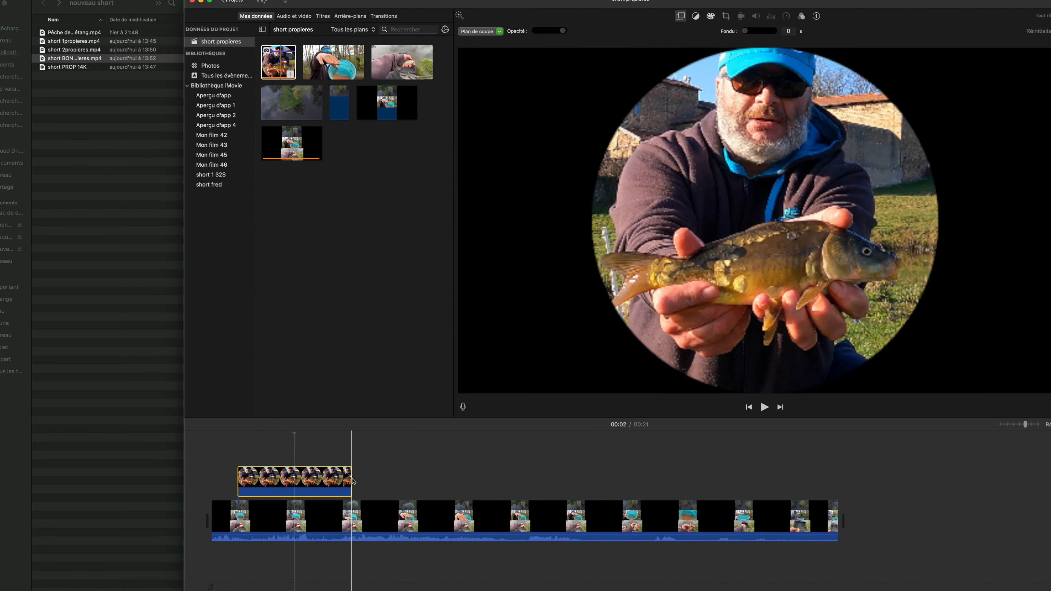
{"action": "left_click_drag", "start_coordinate": [351, 479], "coordinate": [835, 465]}
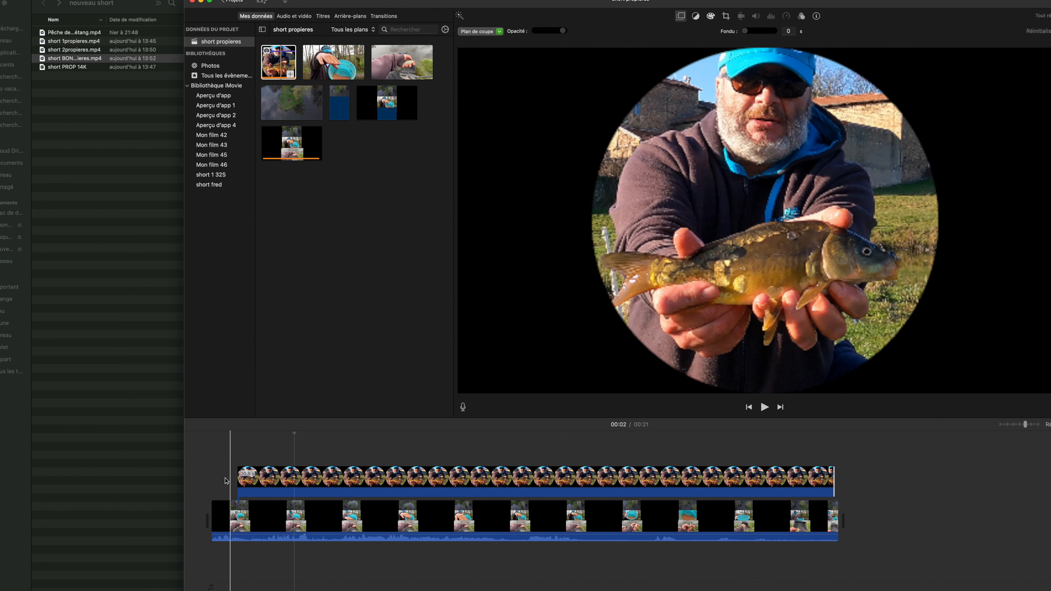
{"action": "left_click_drag", "start_coordinate": [239, 483], "coordinate": [212, 487]}
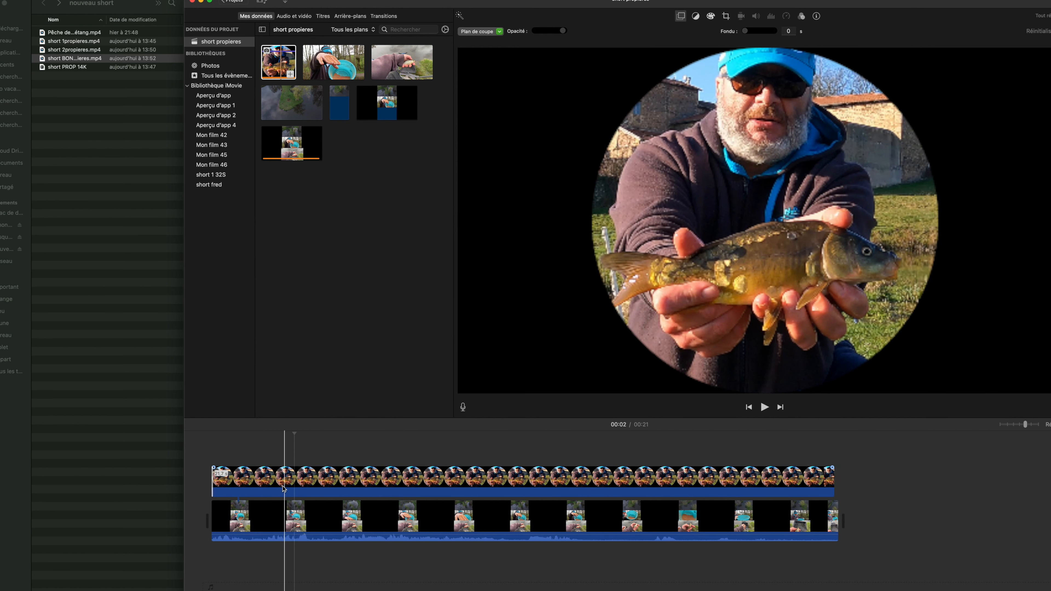
Set the photo overlay to Image dans l'image and shrink it into the upper-left corner of the aerial pond video.
{"action": "left_click", "coordinate": [251, 481]}
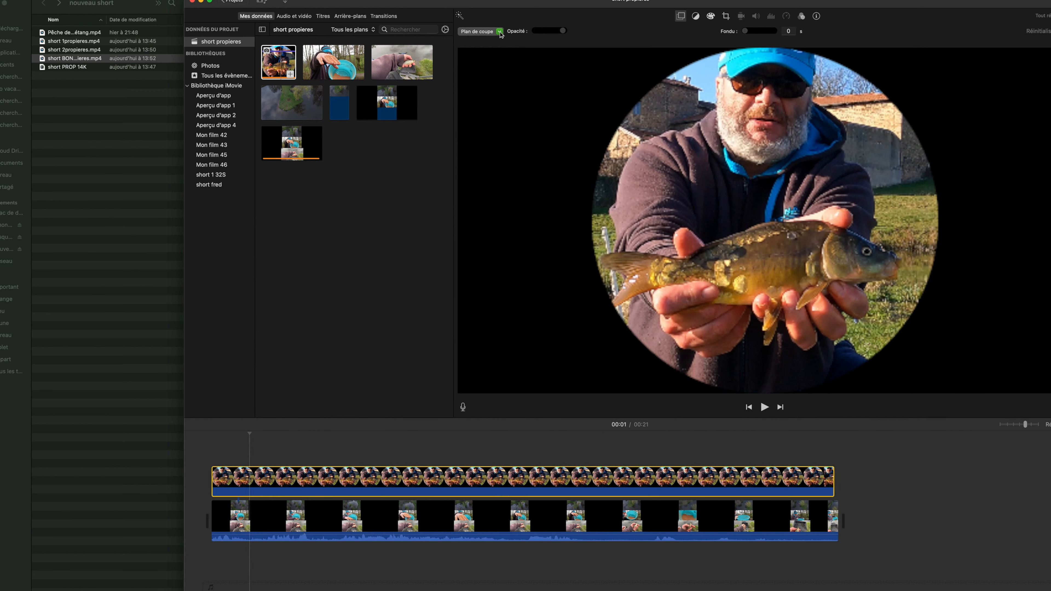
{"action": "left_click", "coordinate": [489, 37]}
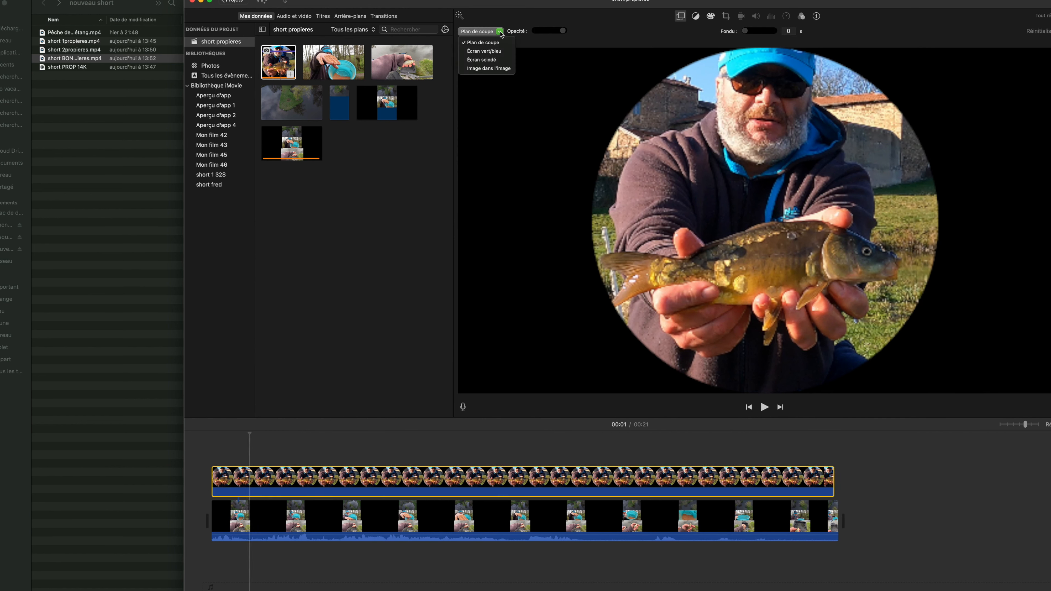
{"action": "left_click", "coordinate": [493, 68]}
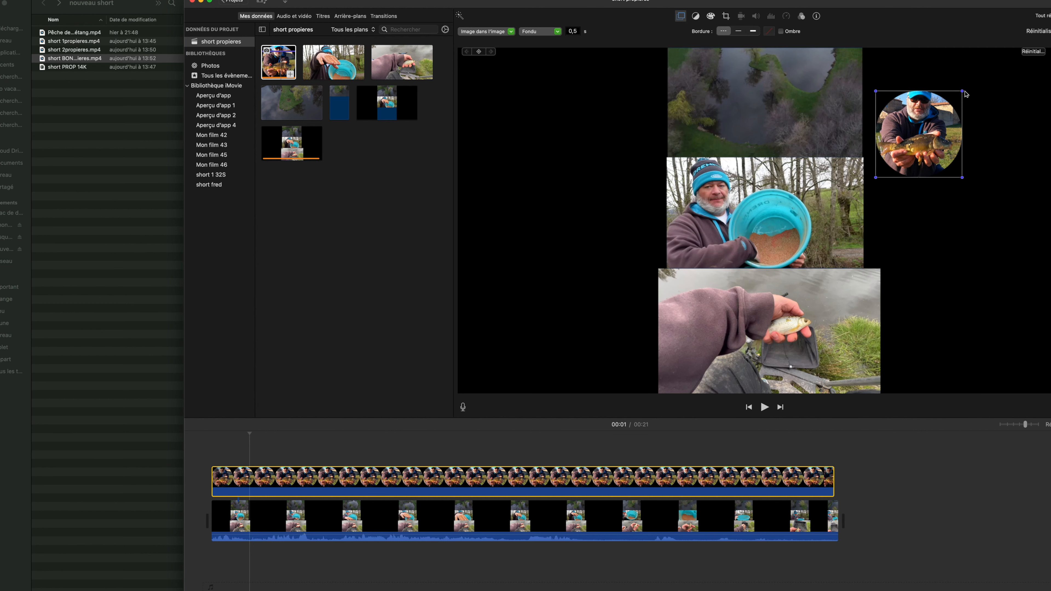
{"action": "left_click_drag", "start_coordinate": [962, 92], "coordinate": [695, 70]}
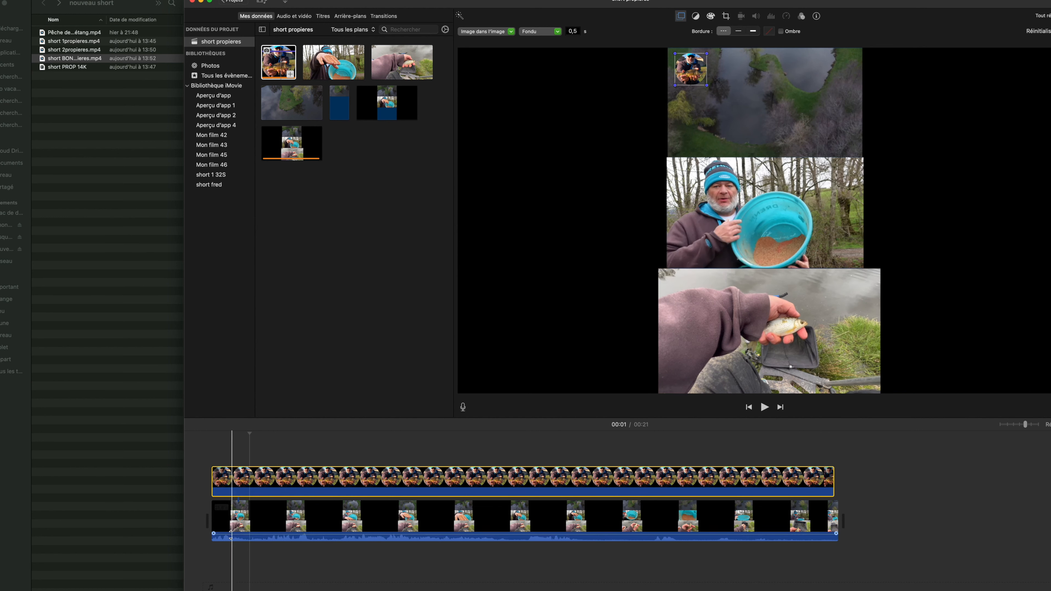
Play the short from its start and lower the base clip's audio volume all the way down.
{"action": "left_click", "coordinate": [212, 517]}
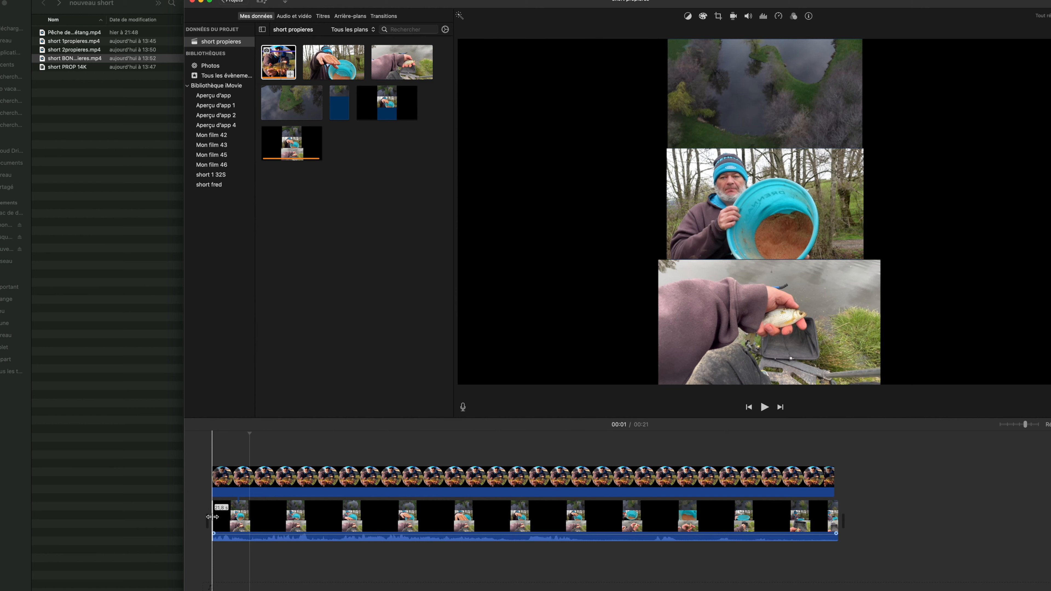
{"action": "key", "text": "space"}
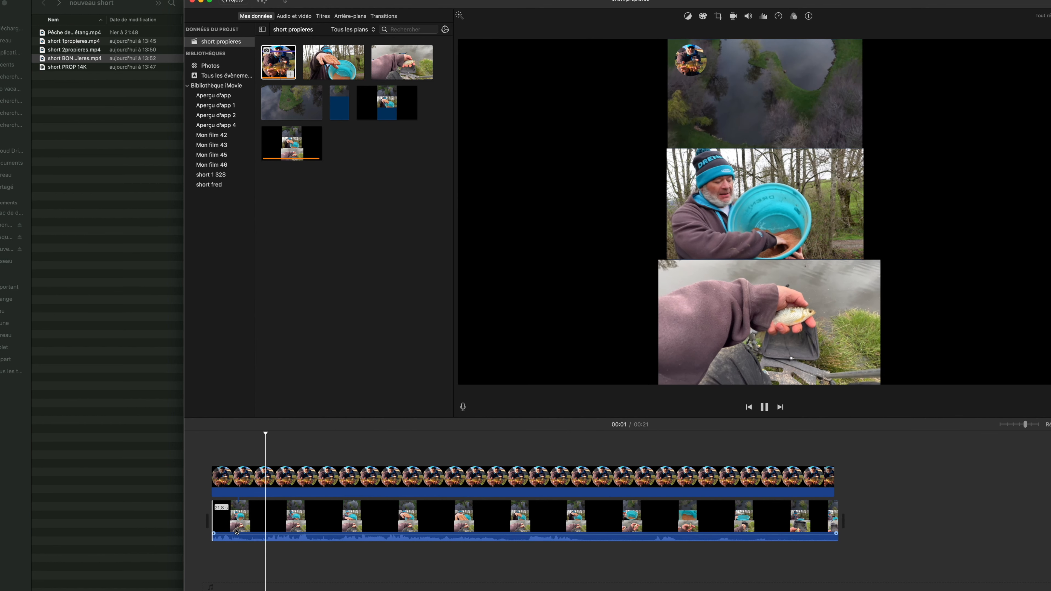
{"action": "left_click_drag", "start_coordinate": [312, 533], "coordinate": [311, 544]}
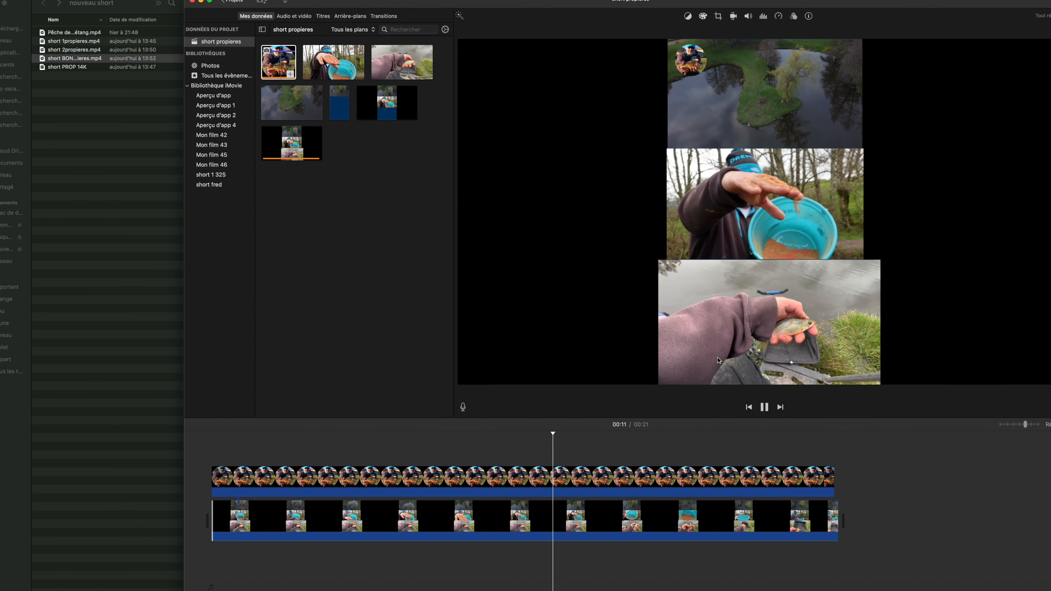
{"action": "key", "text": "space"}
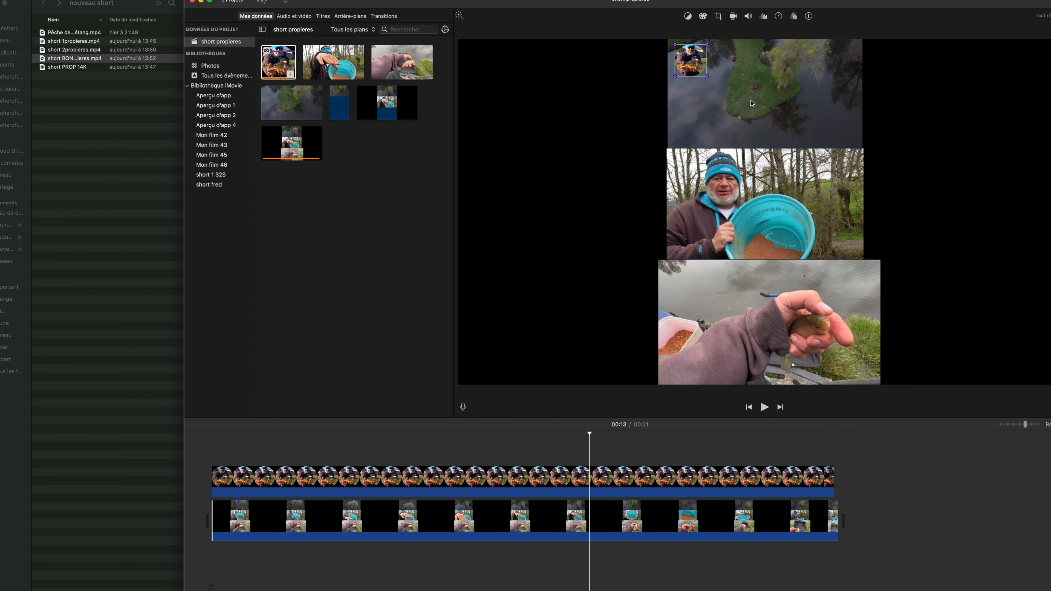
Add a Zoom croisé transition at the start of the base clip and a Portail transition at its end.
{"action": "left_click", "coordinate": [384, 16]}
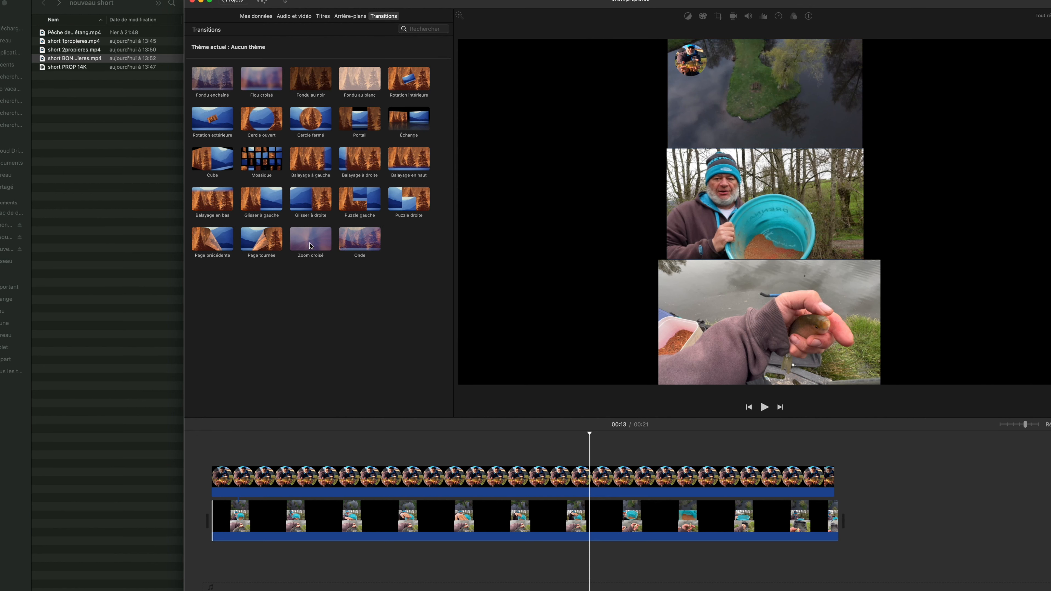
{"action": "left_click", "coordinate": [212, 524]}
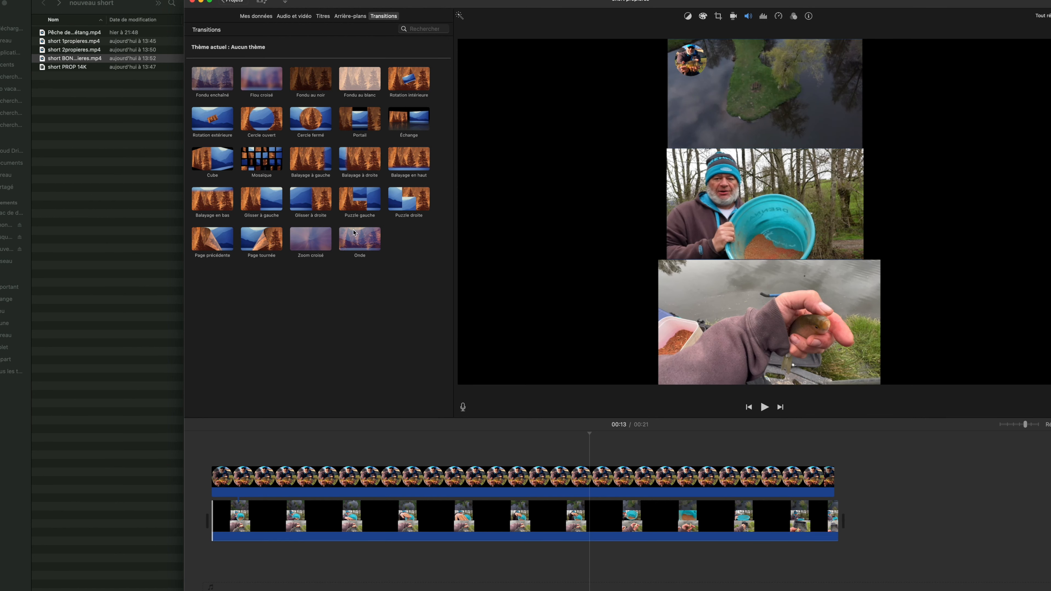
{"action": "double_click", "coordinate": [317, 240]}
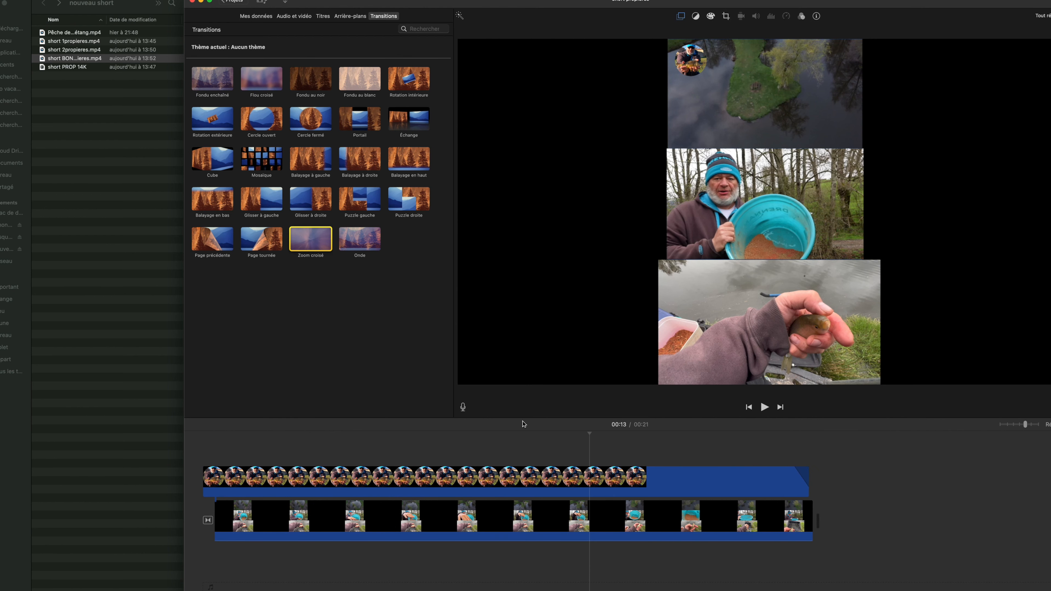
{"action": "left_click", "coordinate": [564, 440]}
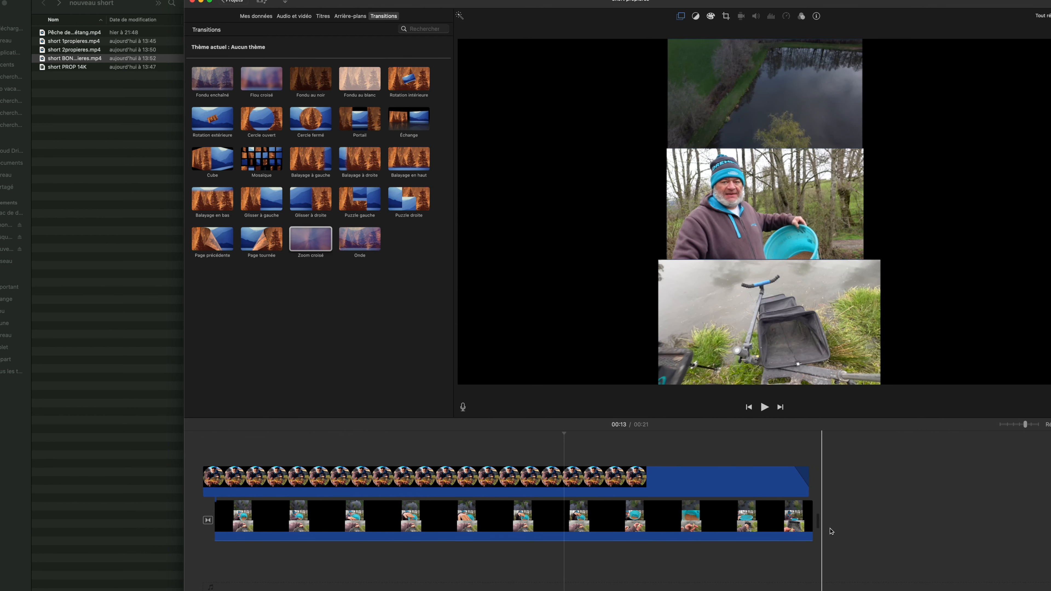
{"action": "left_click", "coordinate": [811, 519]}
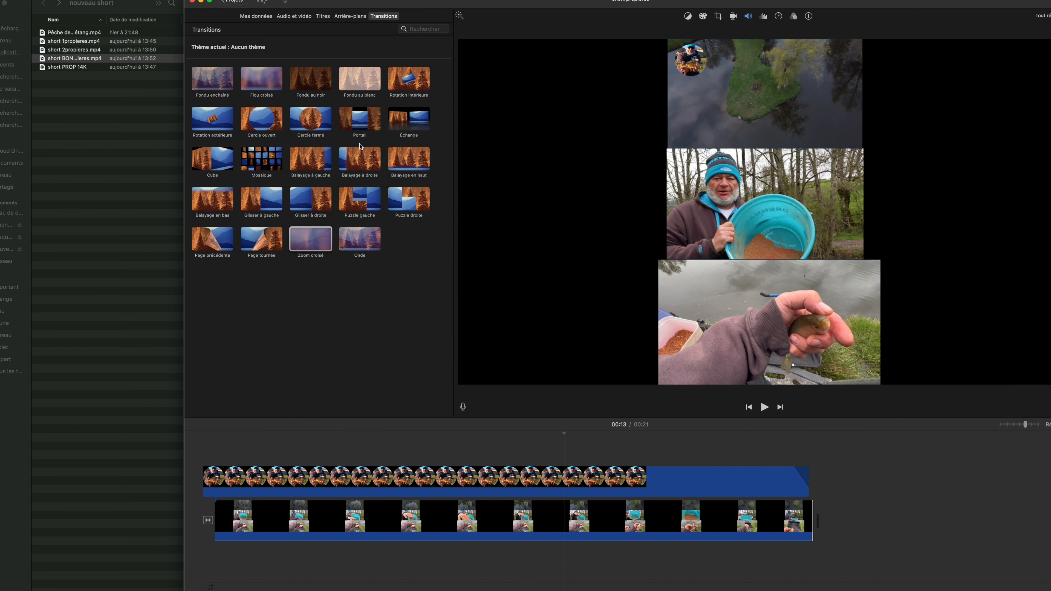
{"action": "double_click", "coordinate": [360, 120]}
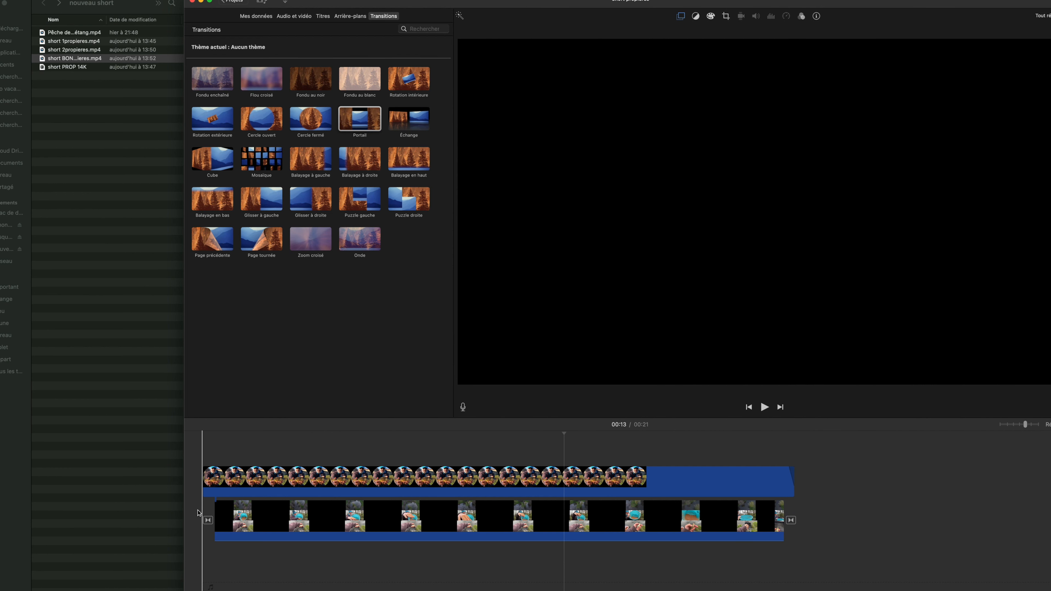
Preview the opening and trim the photo overlay's start to line up with the base clip after the opening transition.
{"action": "key", "text": "space"}
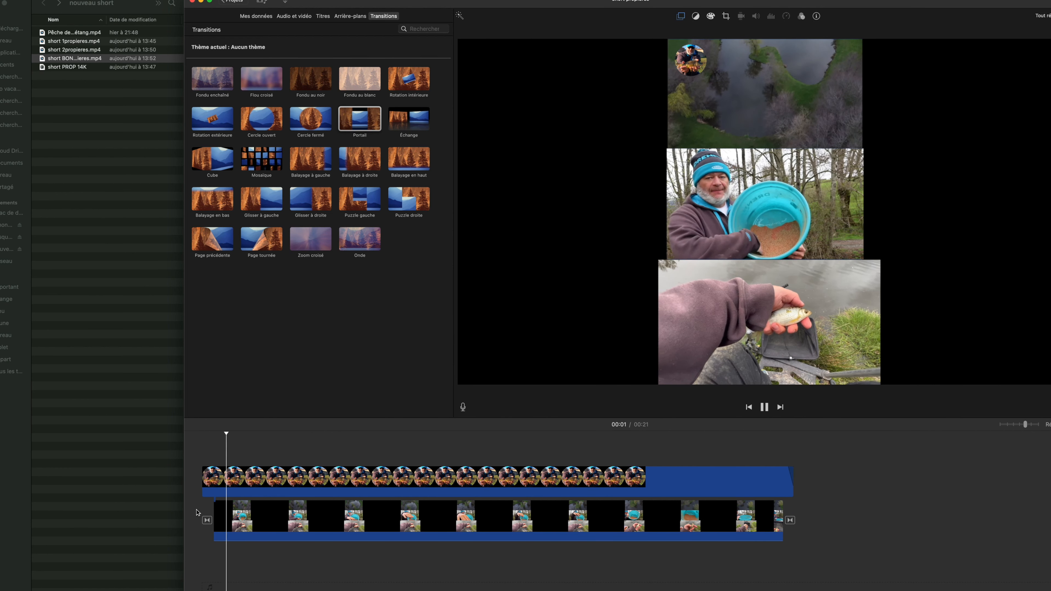
{"action": "left_click", "coordinate": [211, 486]}
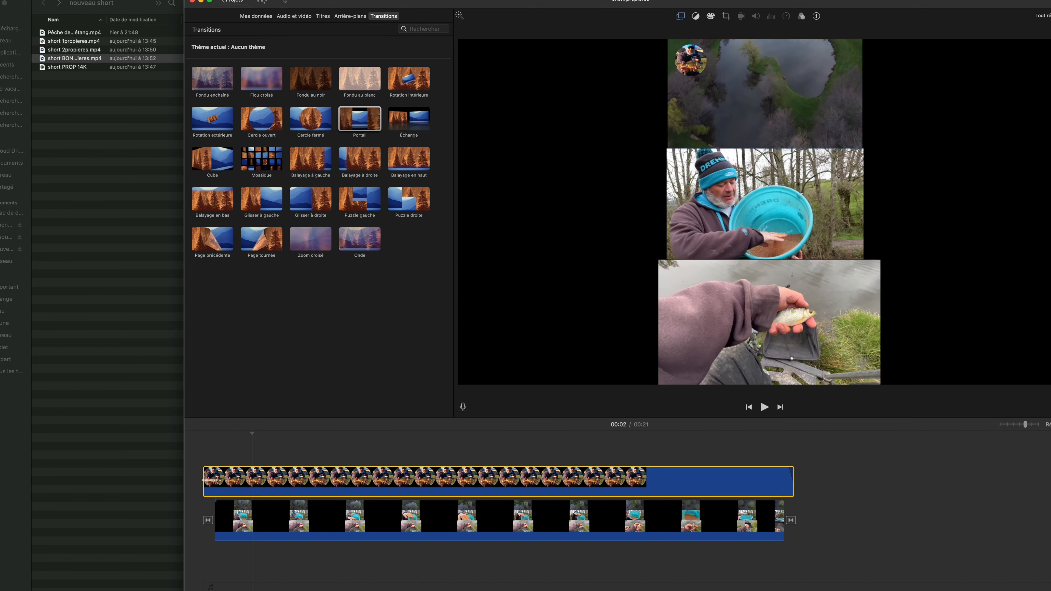
{"action": "left_click_drag", "start_coordinate": [210, 486], "coordinate": [217, 485]}
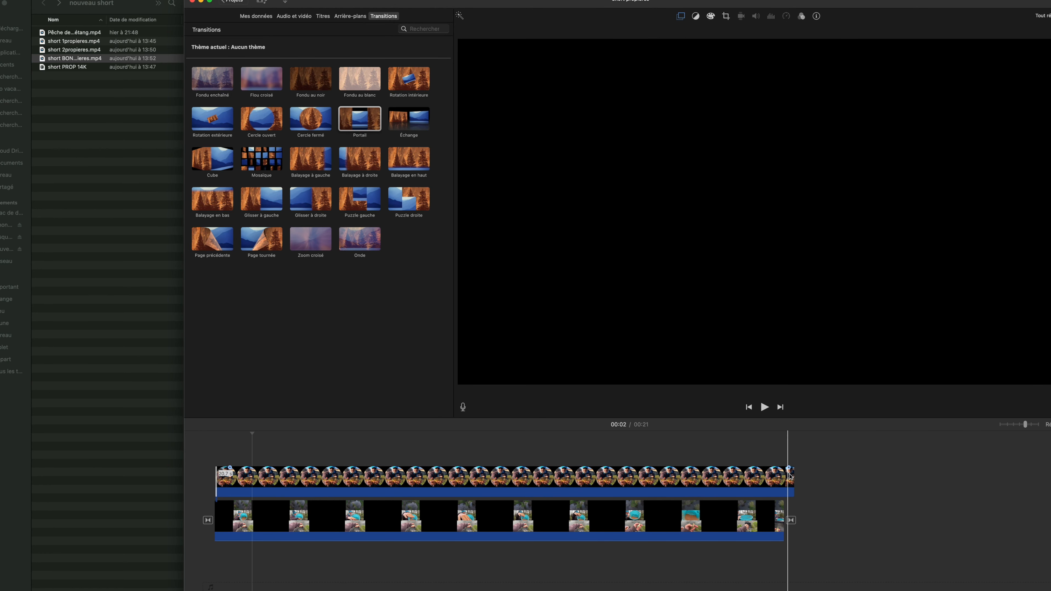
Trim the photo overlay's end to line up with the base clip before the closing transition, and play the ending.
{"action": "left_click_drag", "start_coordinate": [792, 479], "coordinate": [782, 479]}
{"action": "key", "text": "space"}
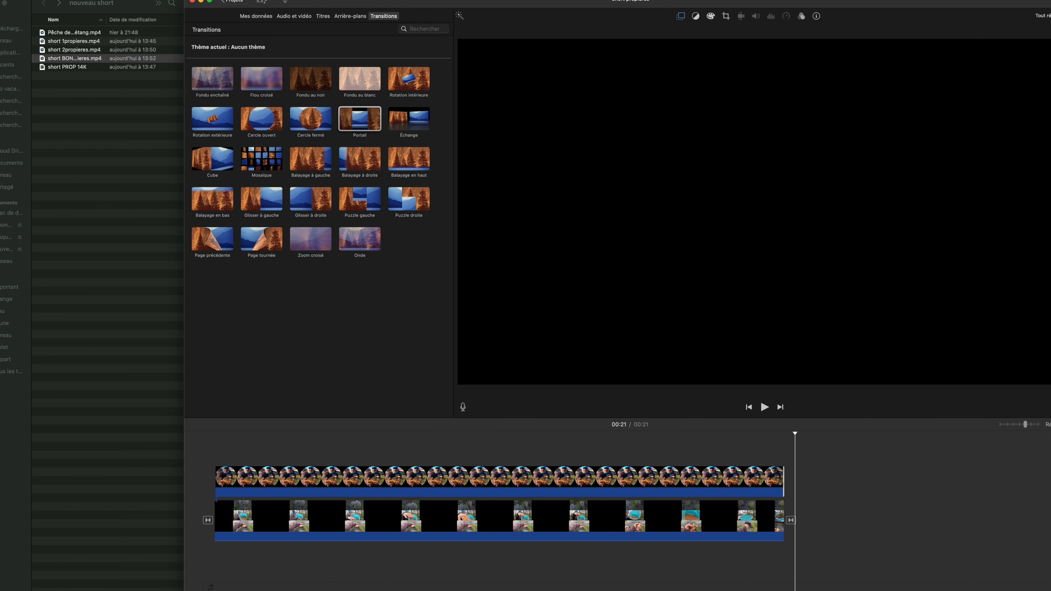
Export the film as a 1080p video file named "short final bon propieres" in the nouveau short folder.
{"action": "left_click", "coordinate": [1050, 1]}
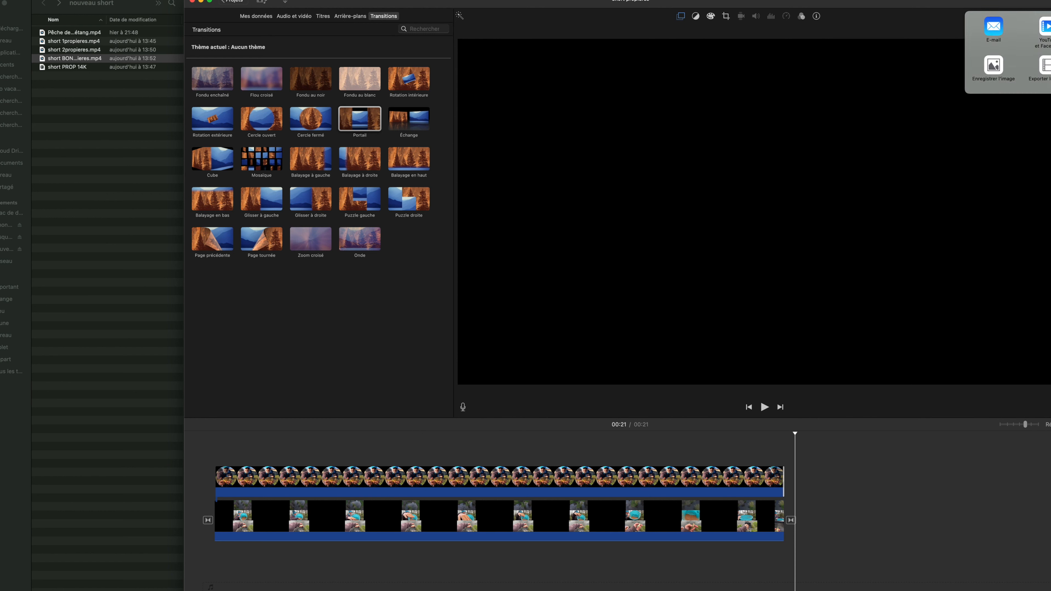
{"action": "left_click", "coordinate": [1045, 66]}
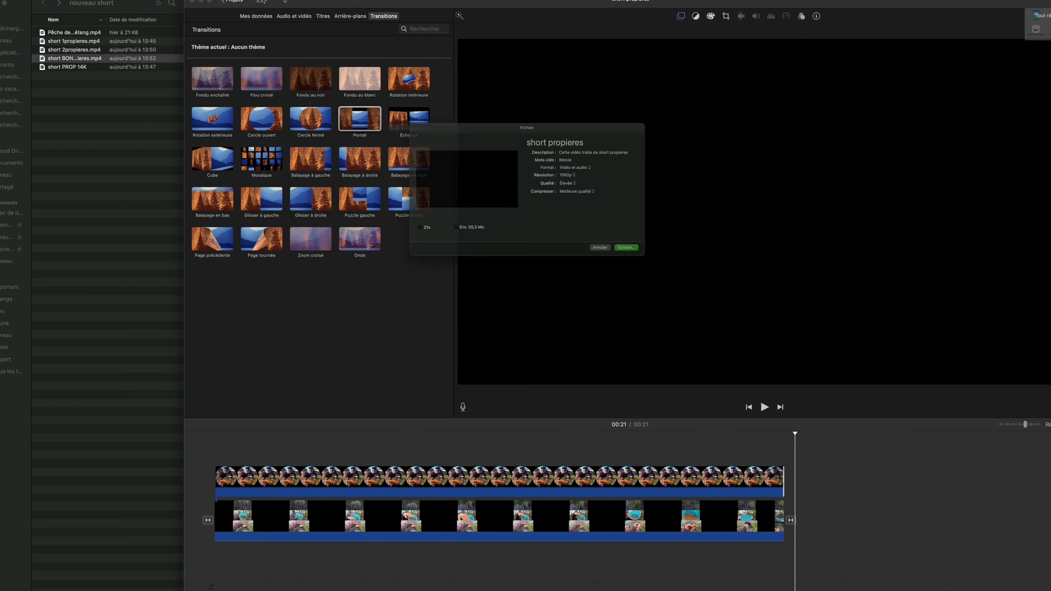
{"action": "left_click", "coordinate": [582, 171]}
{"action": "left_click", "coordinate": [585, 170]}
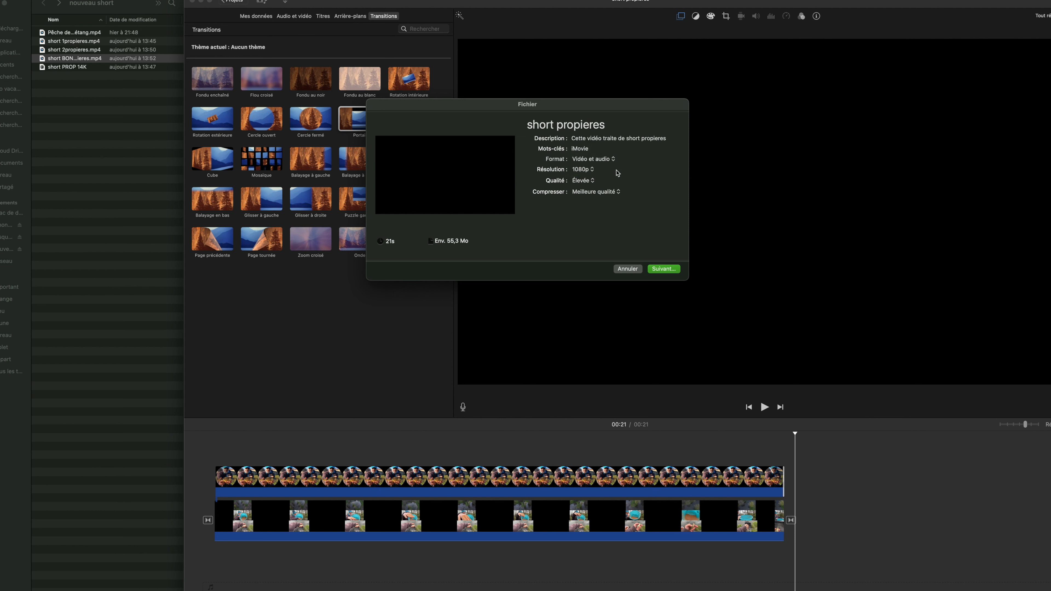
{"action": "left_click", "coordinate": [557, 124]}
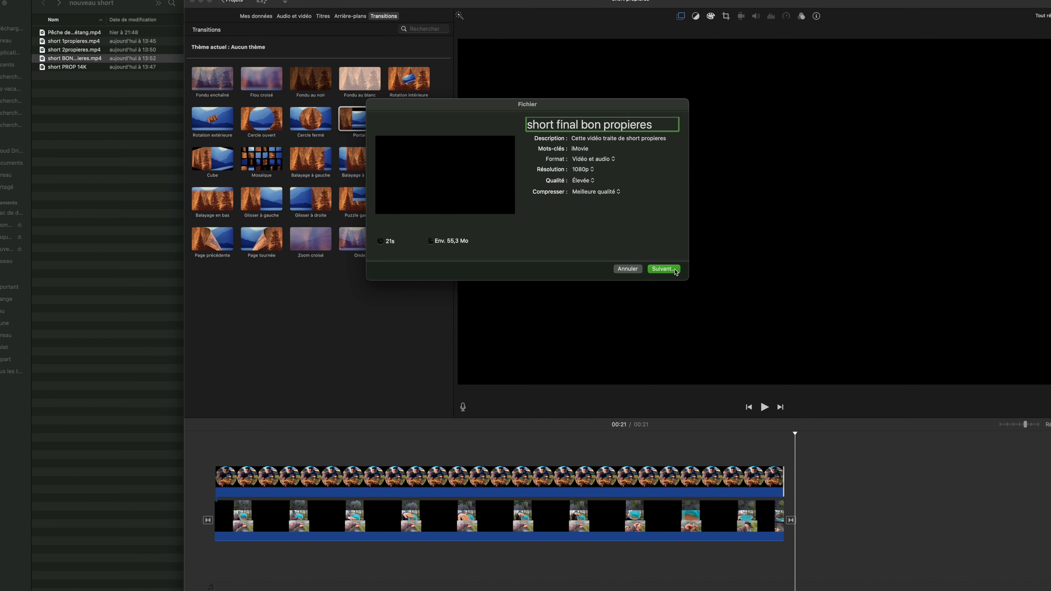
{"action": "left_click", "coordinate": [663, 270]}
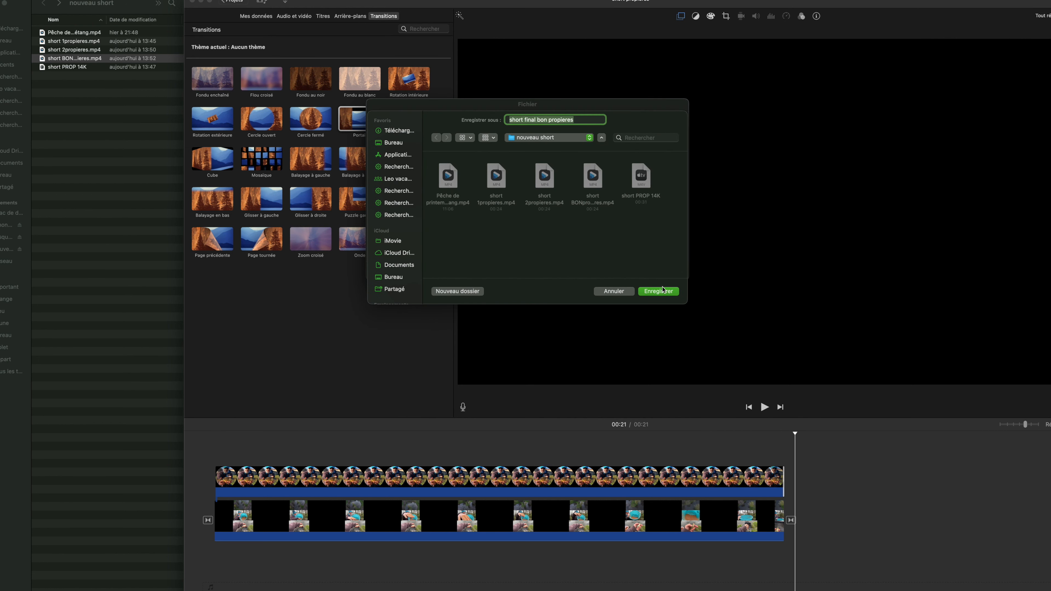
{"action": "left_click", "coordinate": [662, 293]}
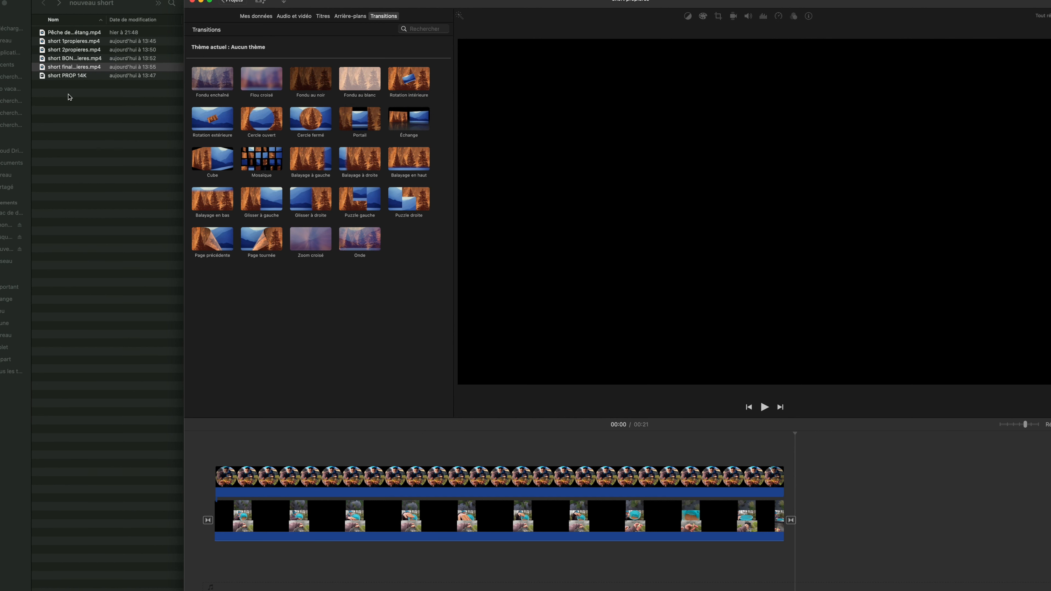
Send the exported "short final bon propieres.mp4" file from the Finder to the contact's device through AirDrop.
{"action": "left_click", "coordinate": [88, 71]}
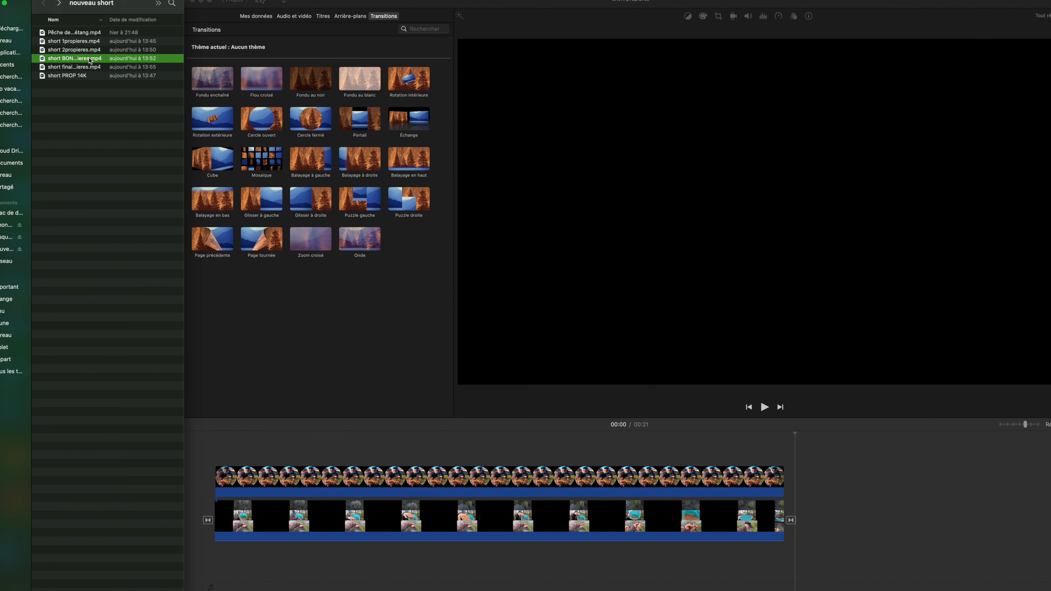
{"action": "right_click", "coordinate": [97, 69]}
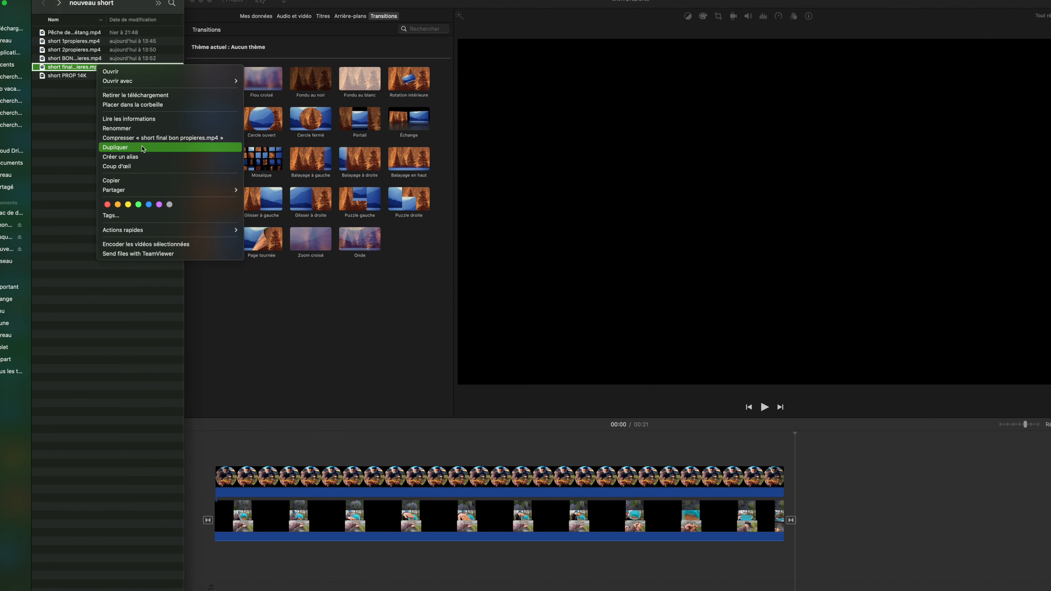
{"action": "mouse_move", "coordinate": [134, 191]}
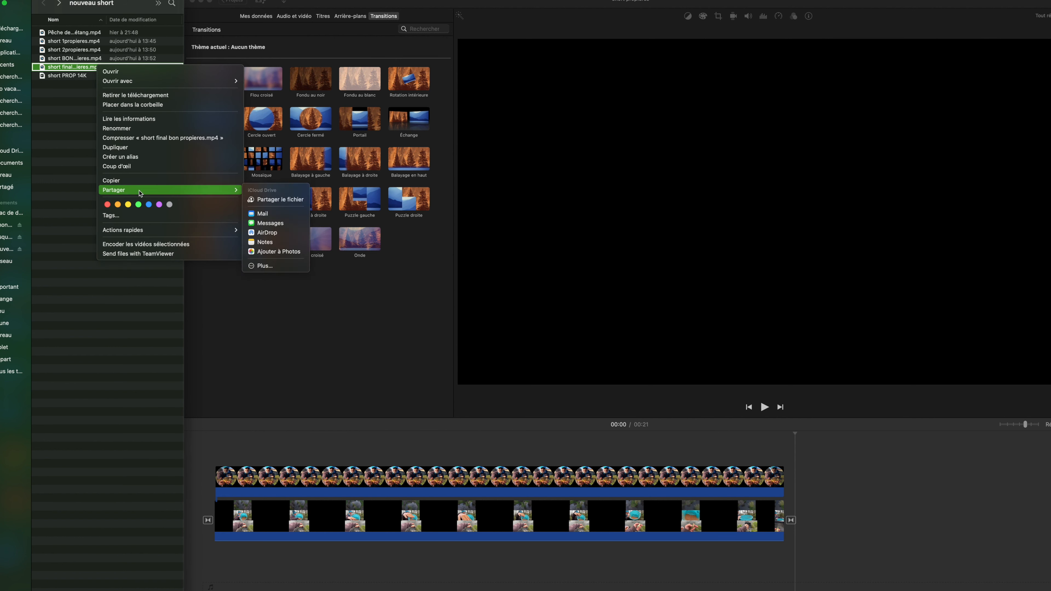
{"action": "left_click", "coordinate": [283, 235]}
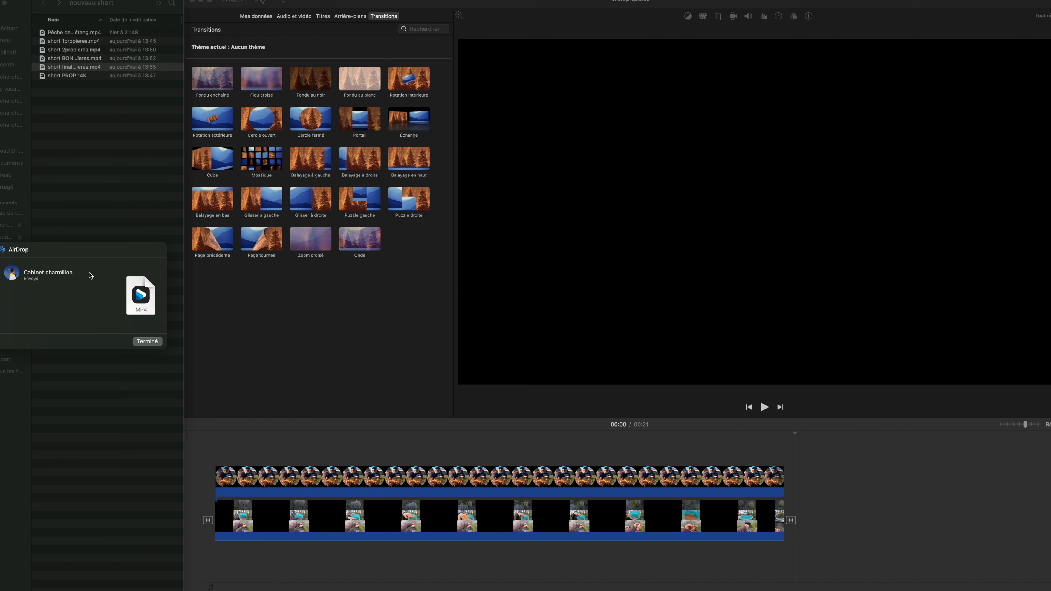
{"action": "left_click", "coordinate": [147, 343]}
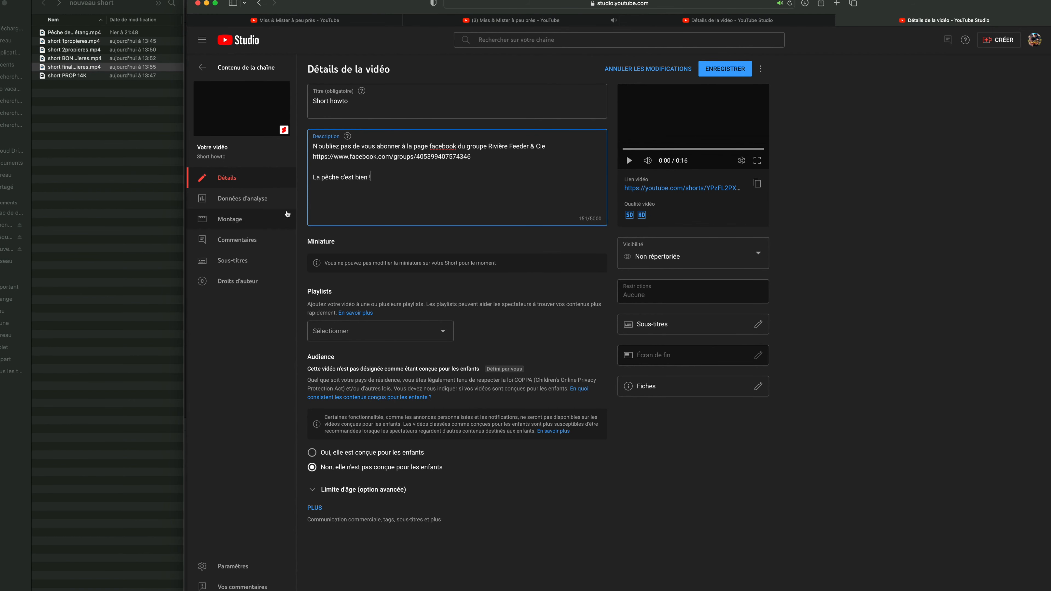
Open the uploaded "Short howto" video from YouTube Studio, watch it on YouTube and pause playback.
{"action": "left_click", "coordinate": [243, 110]}
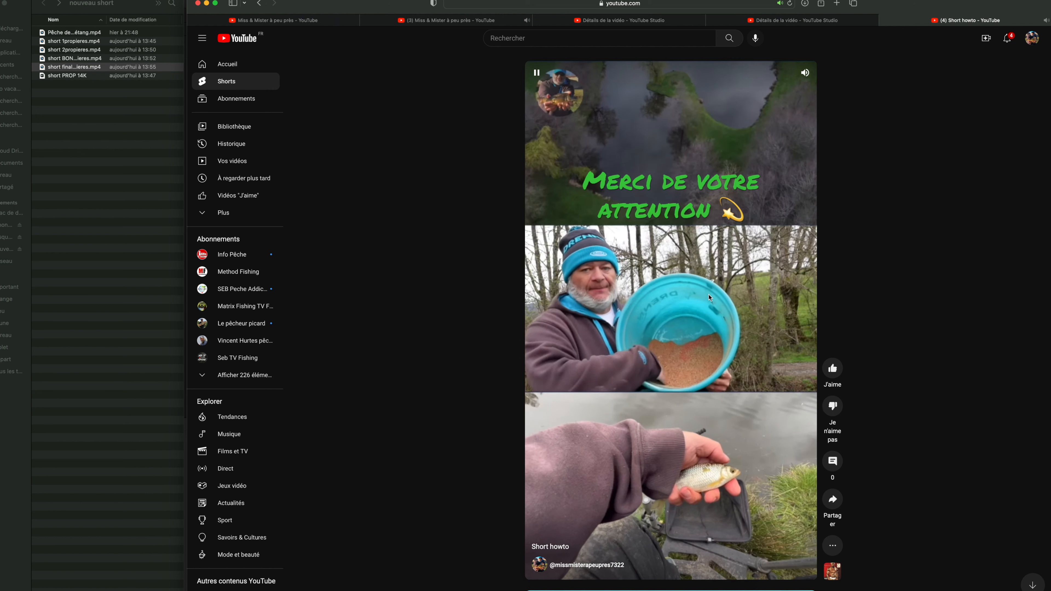
{"action": "left_click", "coordinate": [709, 297]}
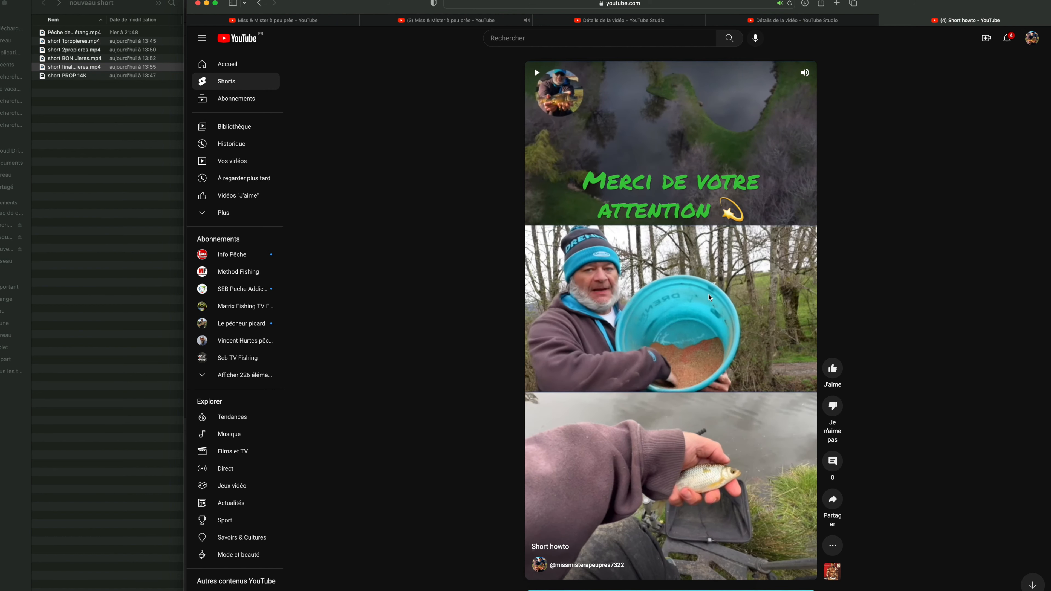